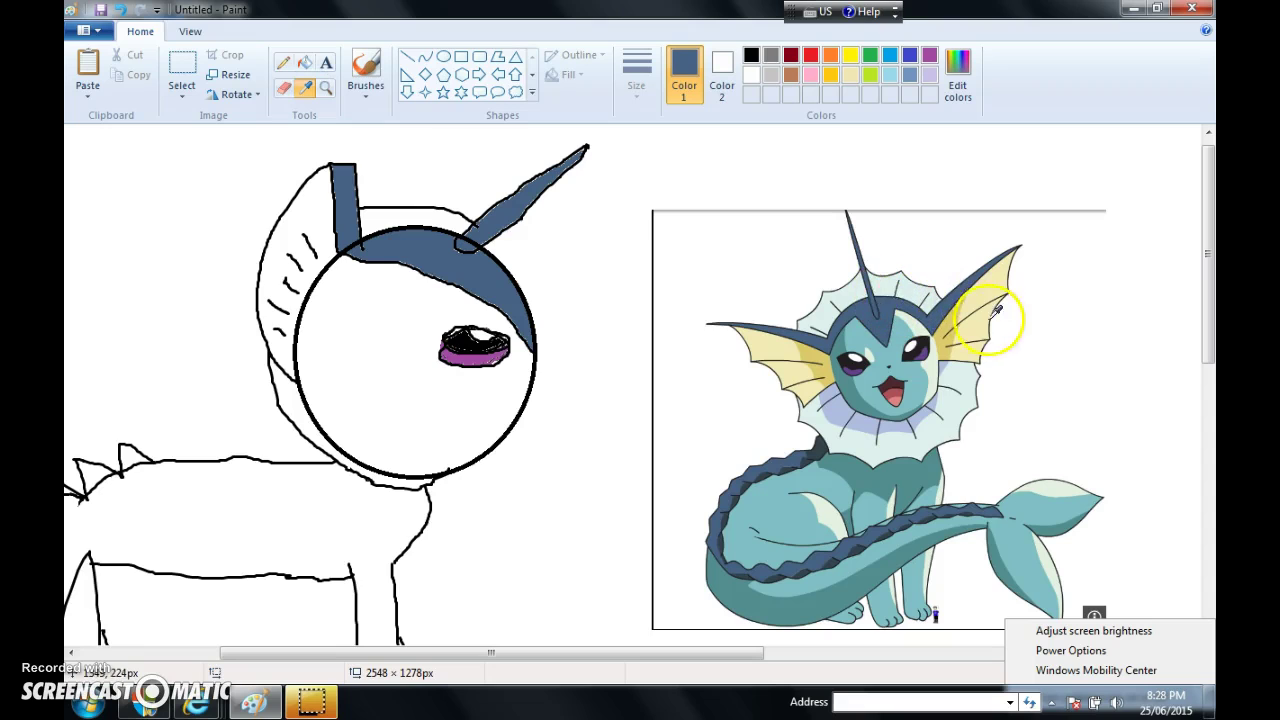
Fill the drawing's ear fin with the reference's pale yellow and the frill sections around the head with its pale mint colour
{"action": "left_click", "coordinate": [975, 302]}
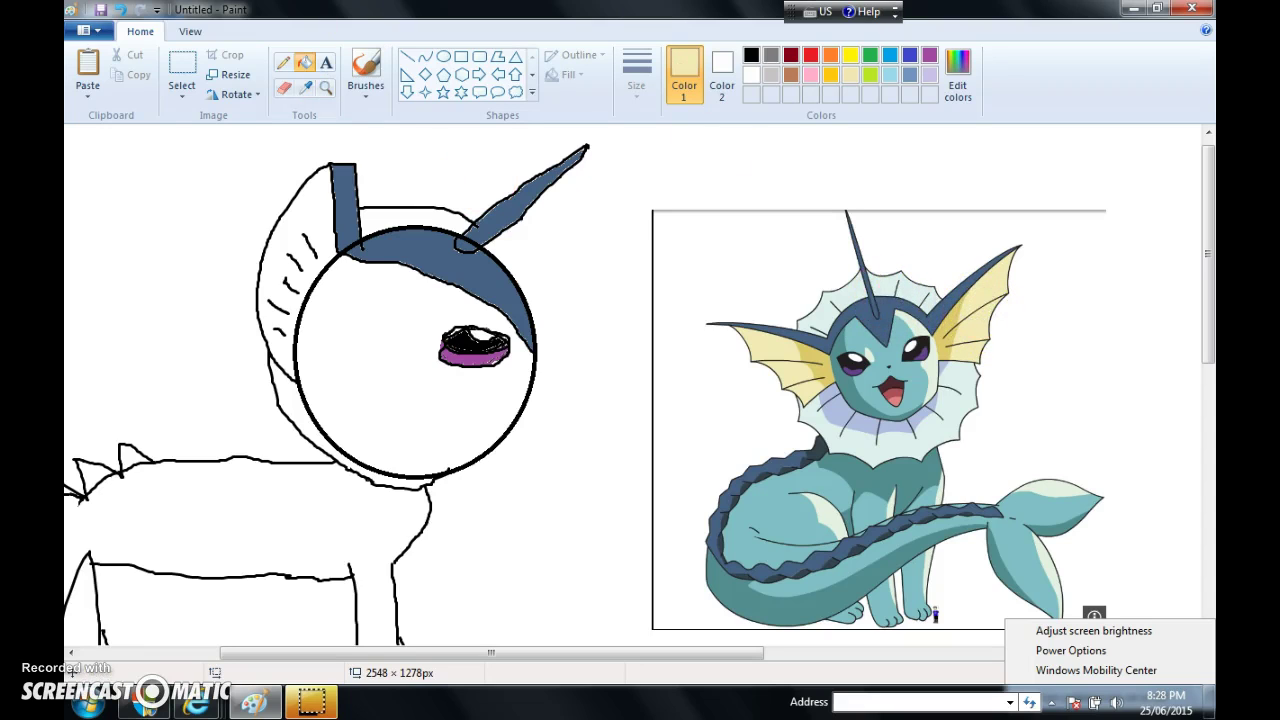
{"action": "left_click", "coordinate": [309, 204]}
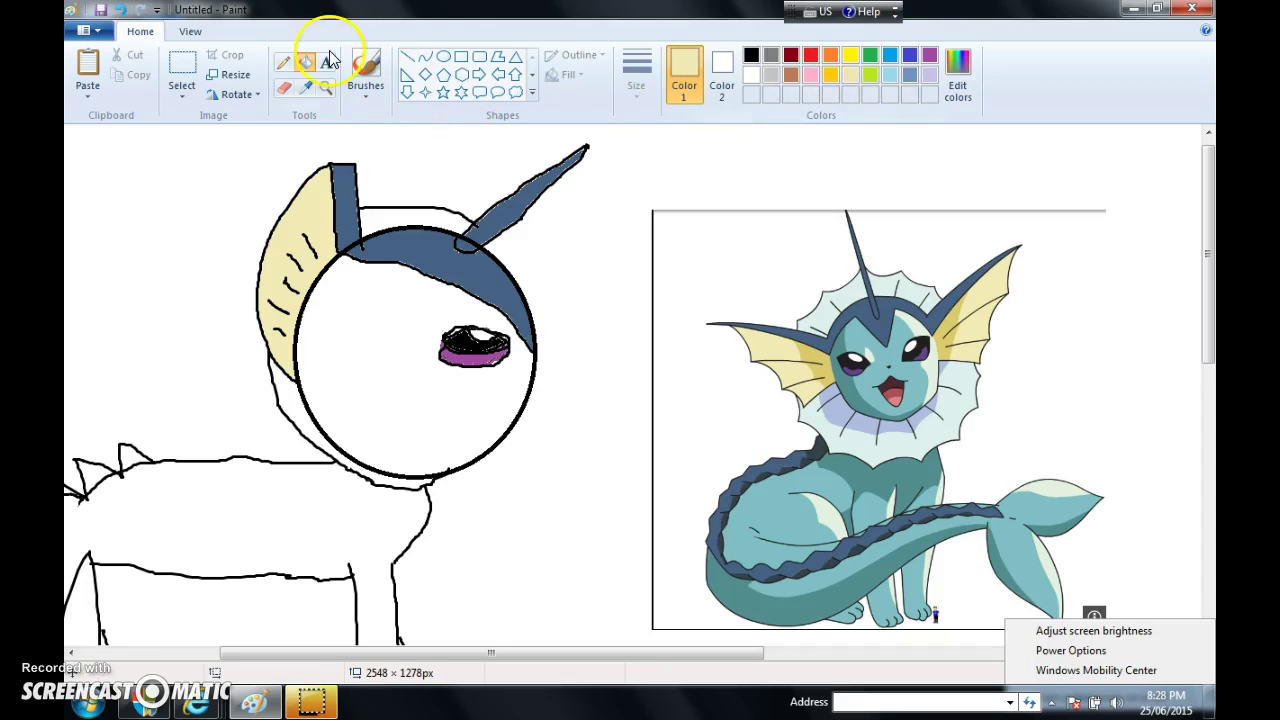
{"action": "left_click", "coordinate": [305, 88]}
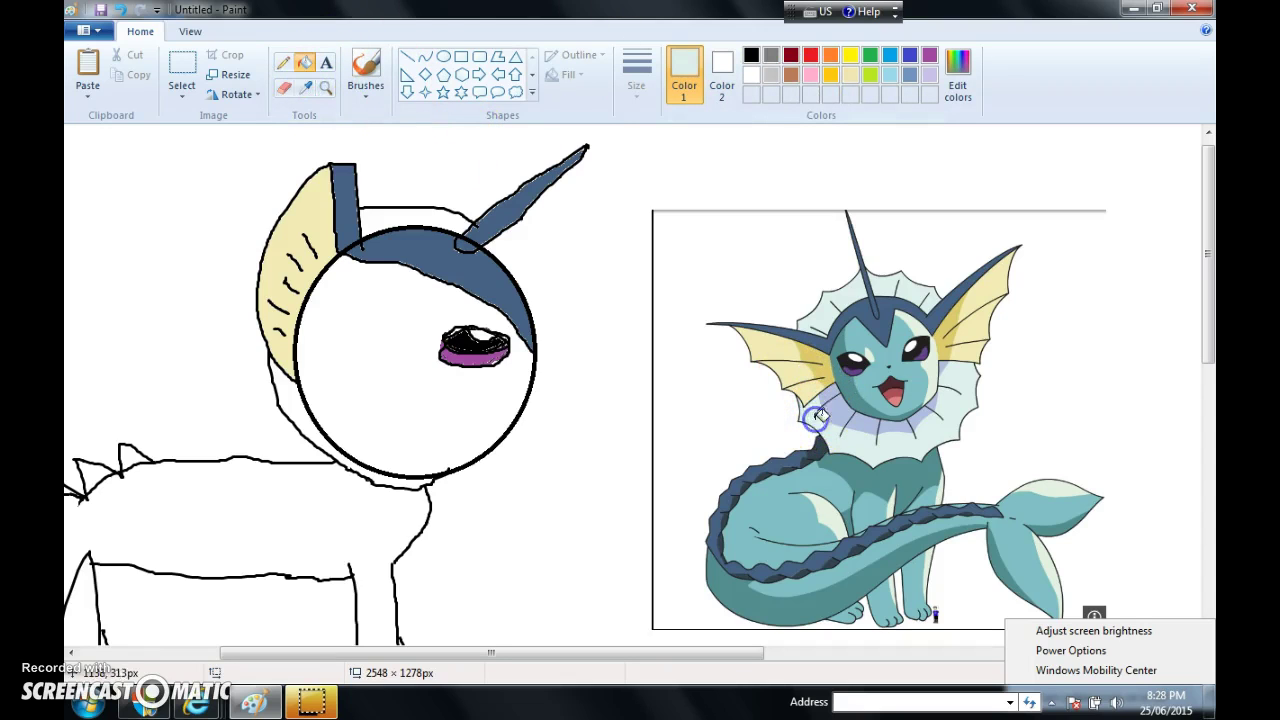
{"action": "left_click", "coordinate": [382, 213]}
{"action": "left_click", "coordinate": [299, 395]}
Fill the drawing's face with the light teal sampled from the reference character's face
{"action": "left_click", "coordinate": [308, 90]}
{"action": "left_click", "coordinate": [887, 354]}
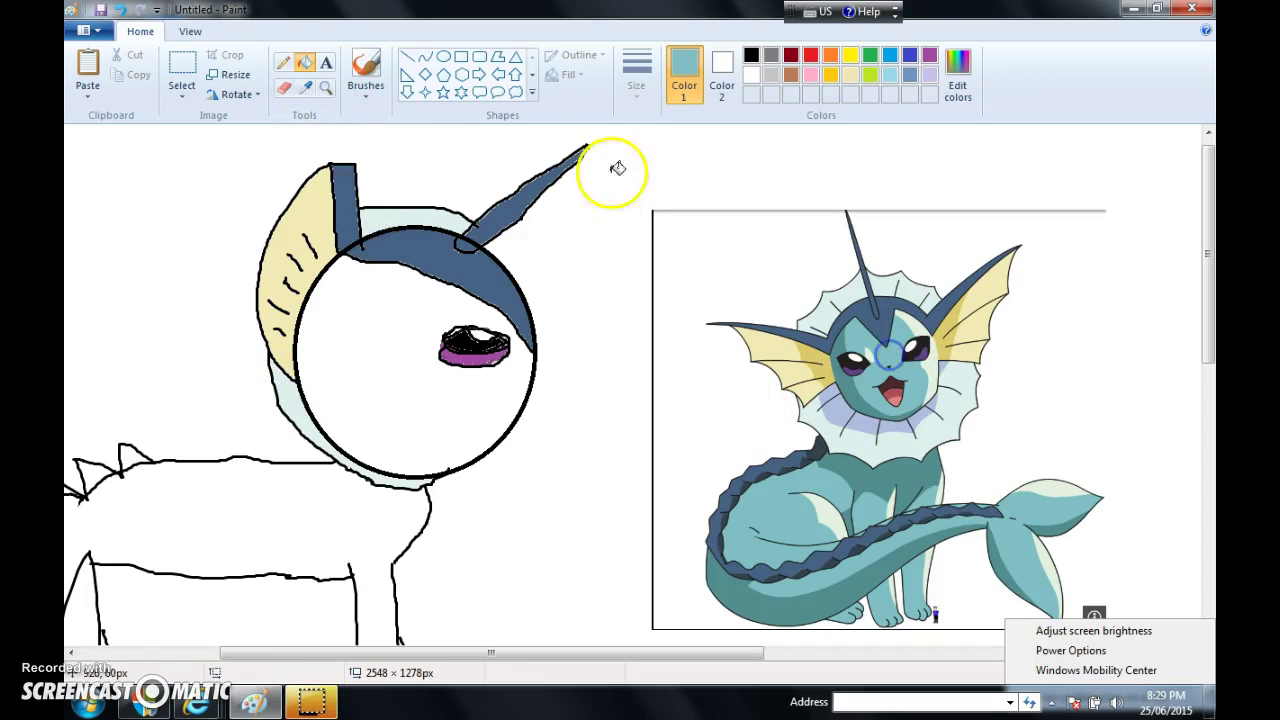
{"action": "left_click", "coordinate": [379, 305]}
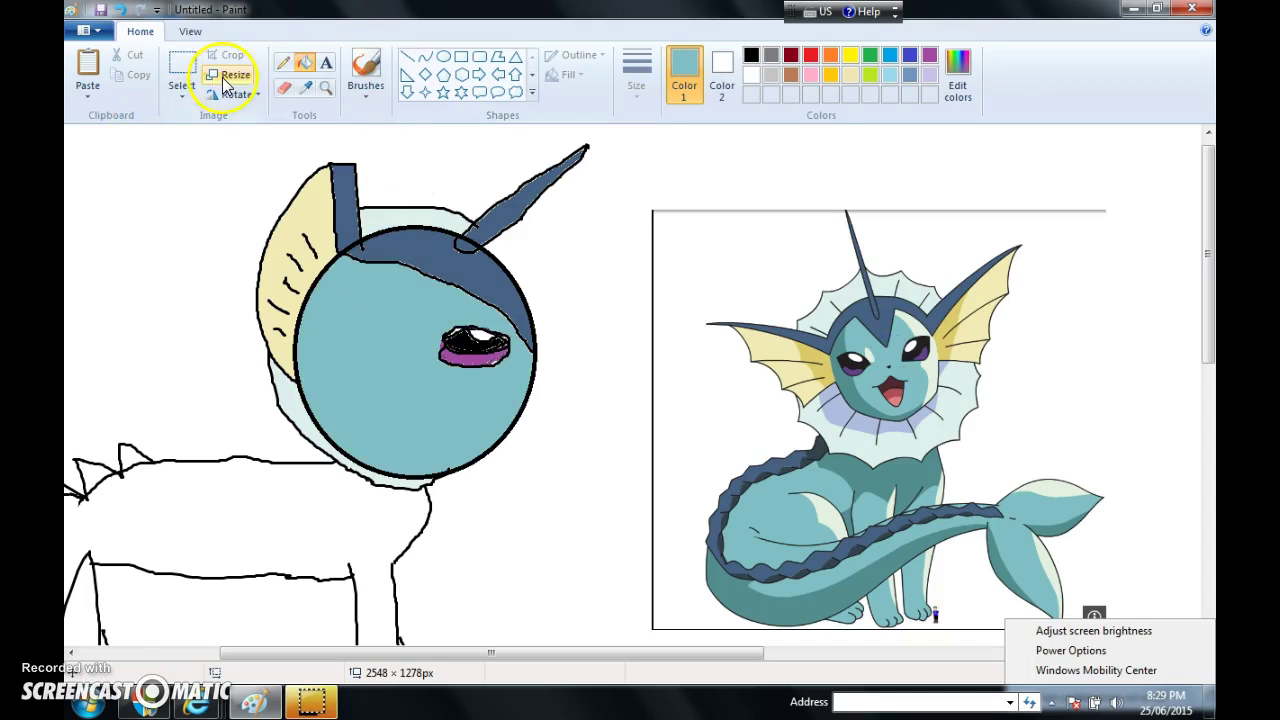
Fill the spikes along the back and rump with the dark blue sampled from the reference's spine
{"action": "left_click", "coordinate": [305, 88]}
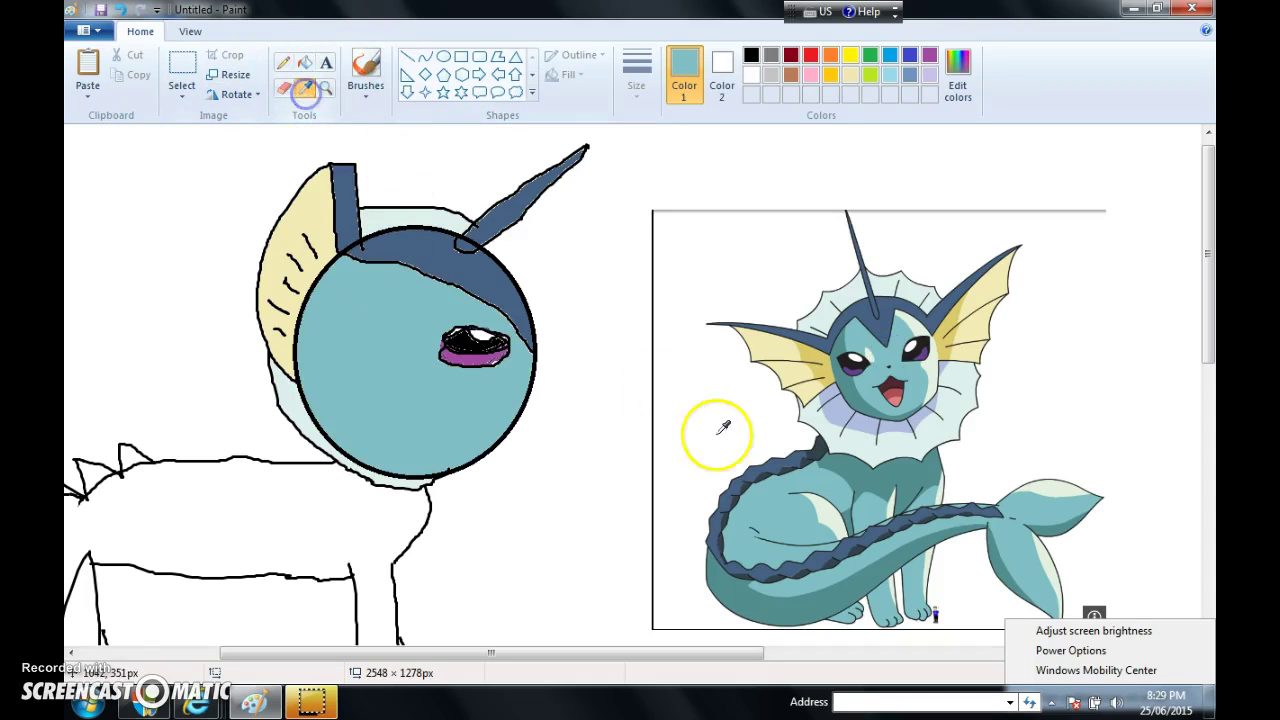
{"action": "left_click", "coordinate": [800, 462]}
{"action": "left_click_drag", "start_coordinate": [486, 650], "coordinate": [360, 652]}
{"action": "left_click", "coordinate": [368, 452]}
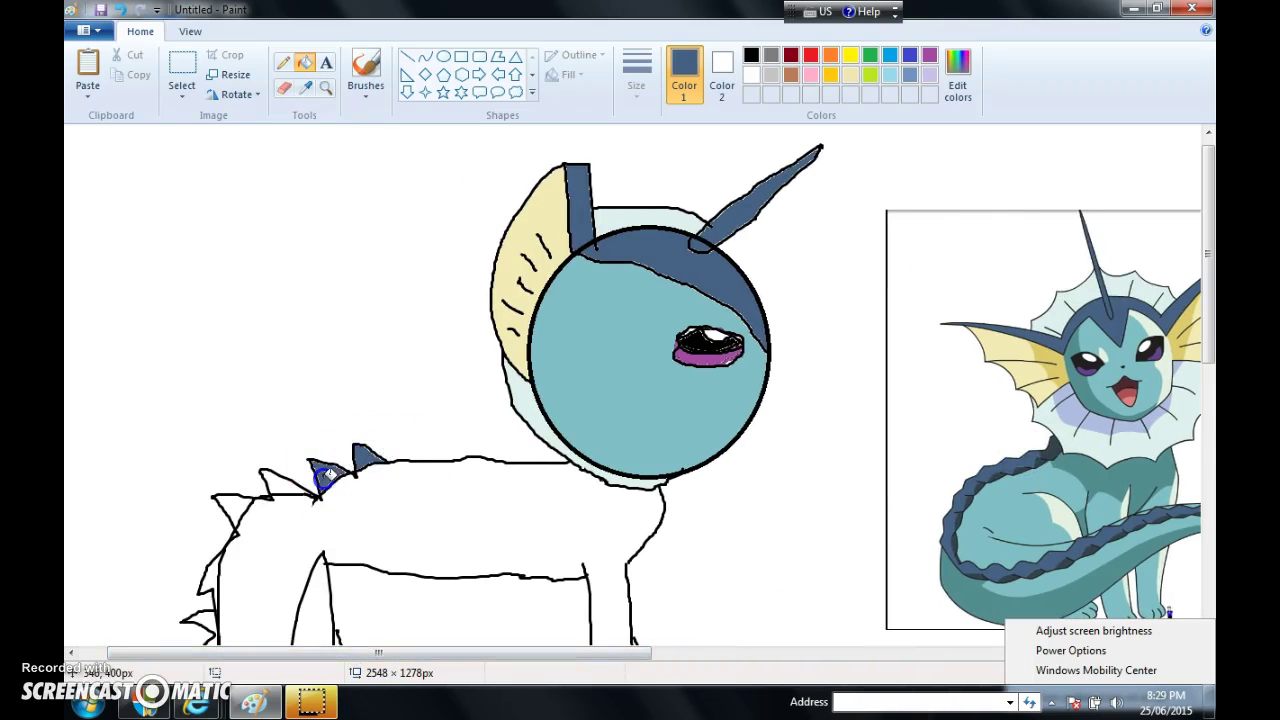
{"action": "left_click", "coordinate": [225, 510]}
{"action": "left_click", "coordinate": [212, 584]}
Fill the spikes down the outer curve of the tail with the same dark blue
{"action": "left_click_drag", "start_coordinate": [1208, 310], "coordinate": [1208, 395]}
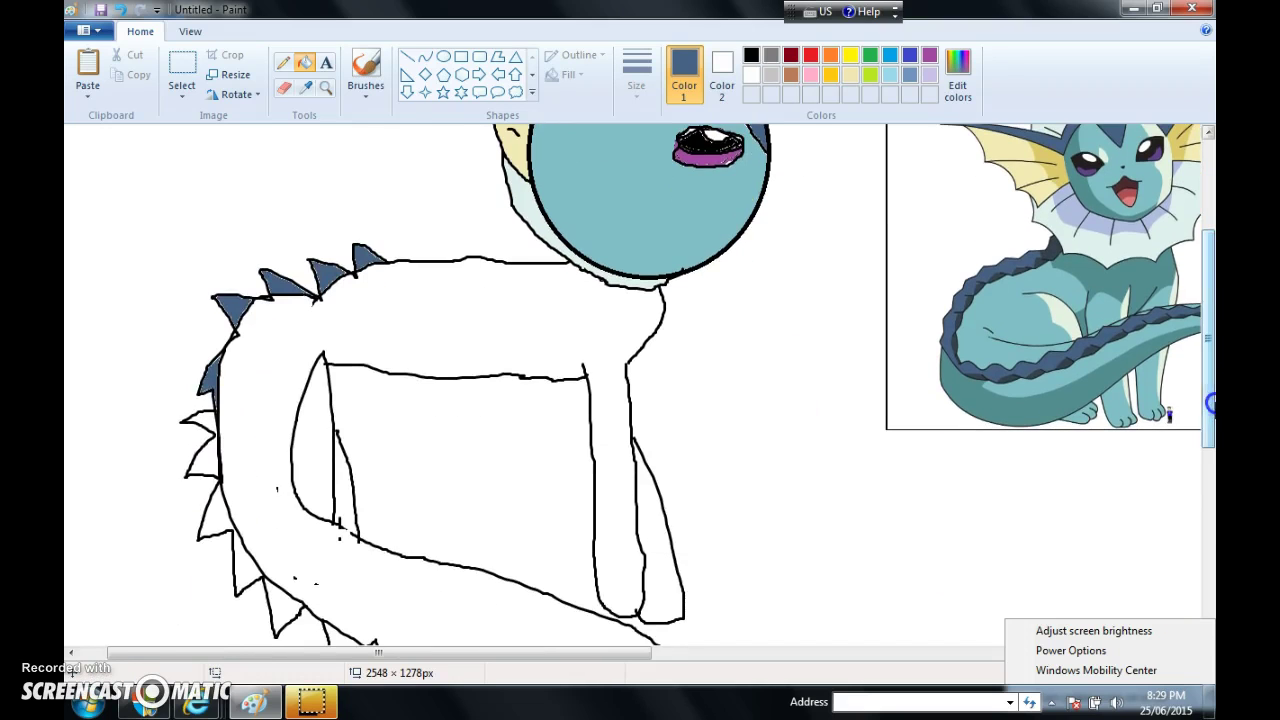
{"action": "left_click", "coordinate": [210, 416]}
{"action": "left_click", "coordinate": [227, 527]}
{"action": "left_click", "coordinate": [235, 564]}
{"action": "left_click", "coordinate": [303, 625]}
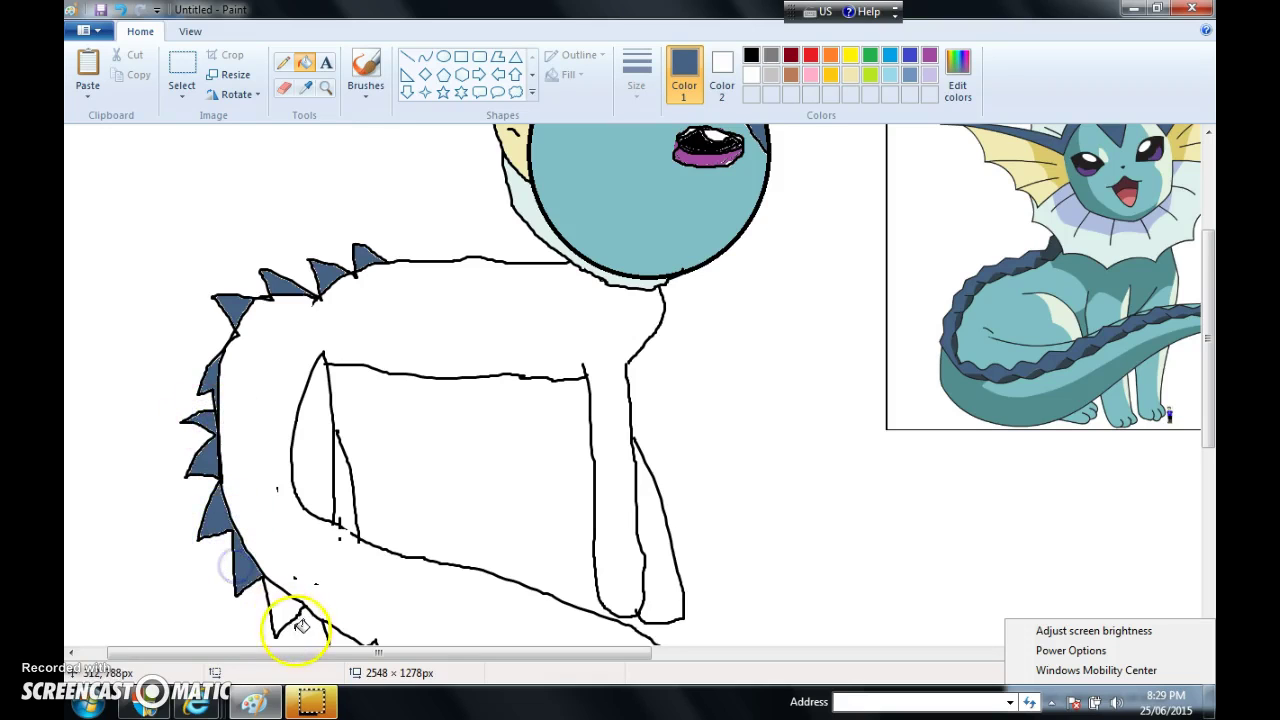
Fill the remaining spikes along the tail's underside, up to the tail fin, with dark blue
{"action": "left_click_drag", "start_coordinate": [1208, 338], "coordinate": [1208, 428]}
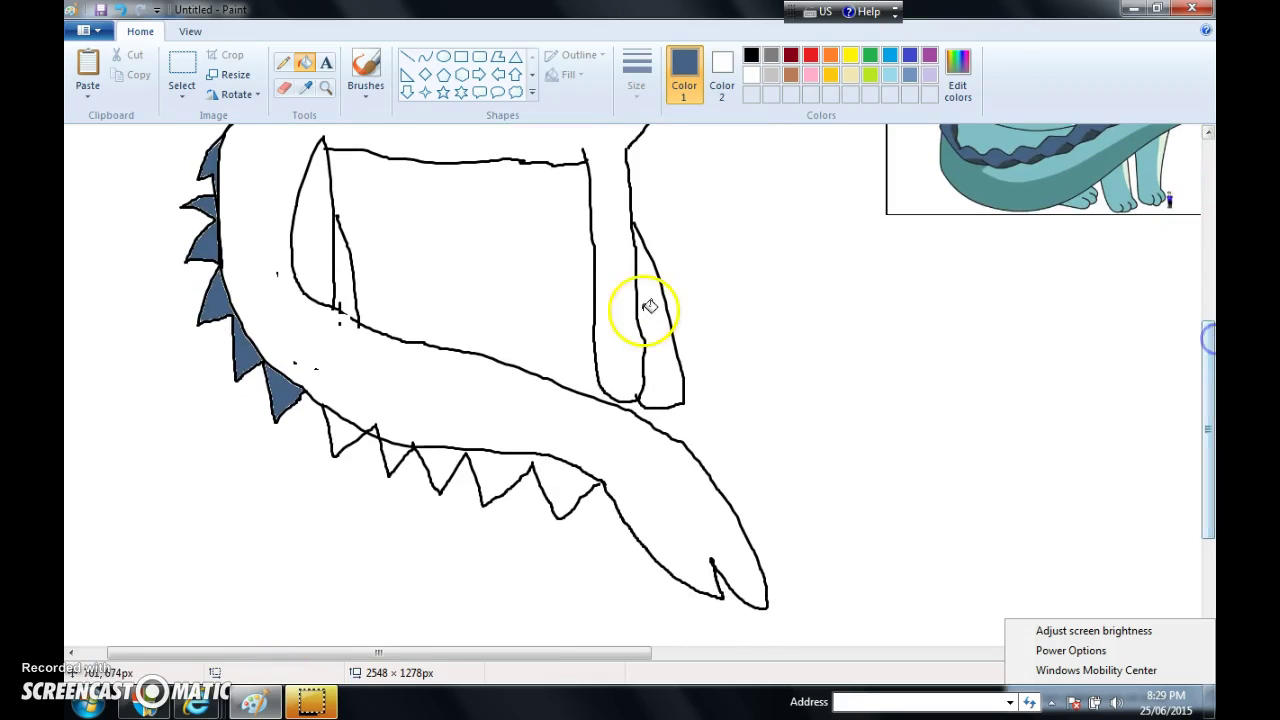
{"action": "left_click", "coordinate": [338, 432]}
{"action": "left_click", "coordinate": [392, 453]}
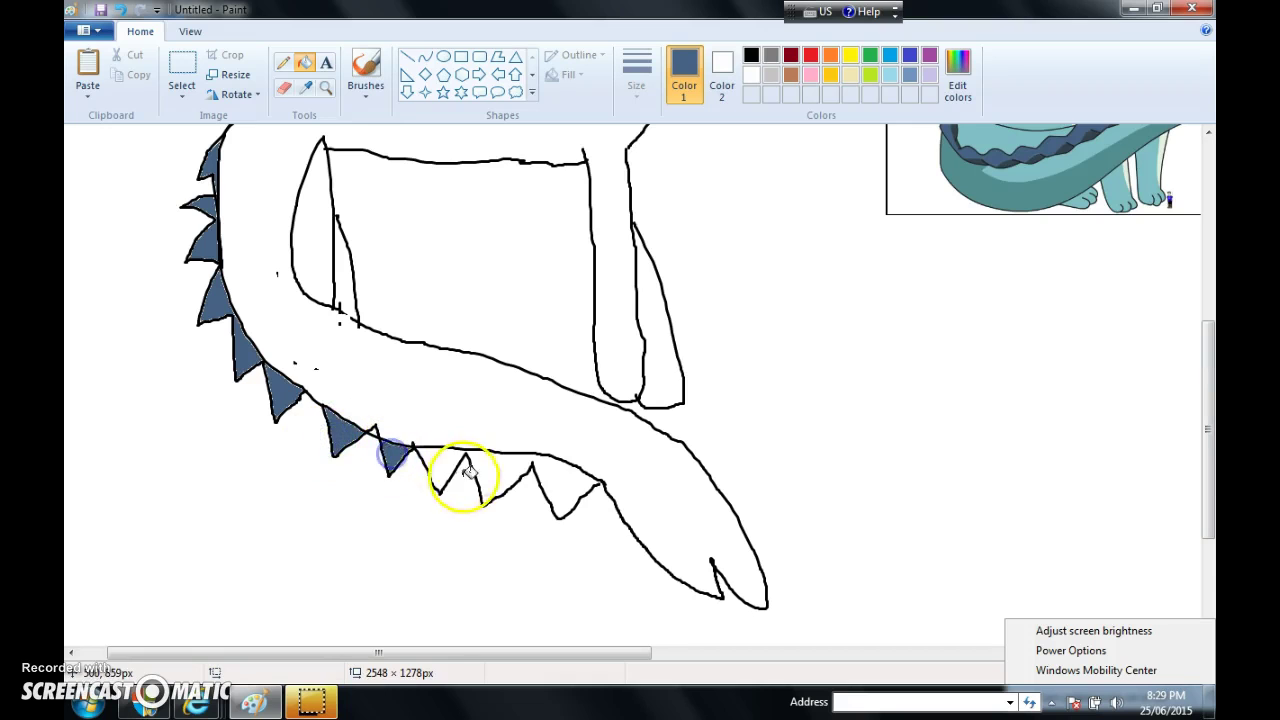
{"action": "left_click", "coordinate": [440, 466]}
{"action": "left_click", "coordinate": [492, 478]}
{"action": "left_click", "coordinate": [562, 486]}
Fill the connected body and tail area with the light teal sampled from the reference's body
{"action": "left_click", "coordinate": [1209, 398]}
{"action": "left_click_drag", "start_coordinate": [1209, 398], "coordinate": [1197, 244]}
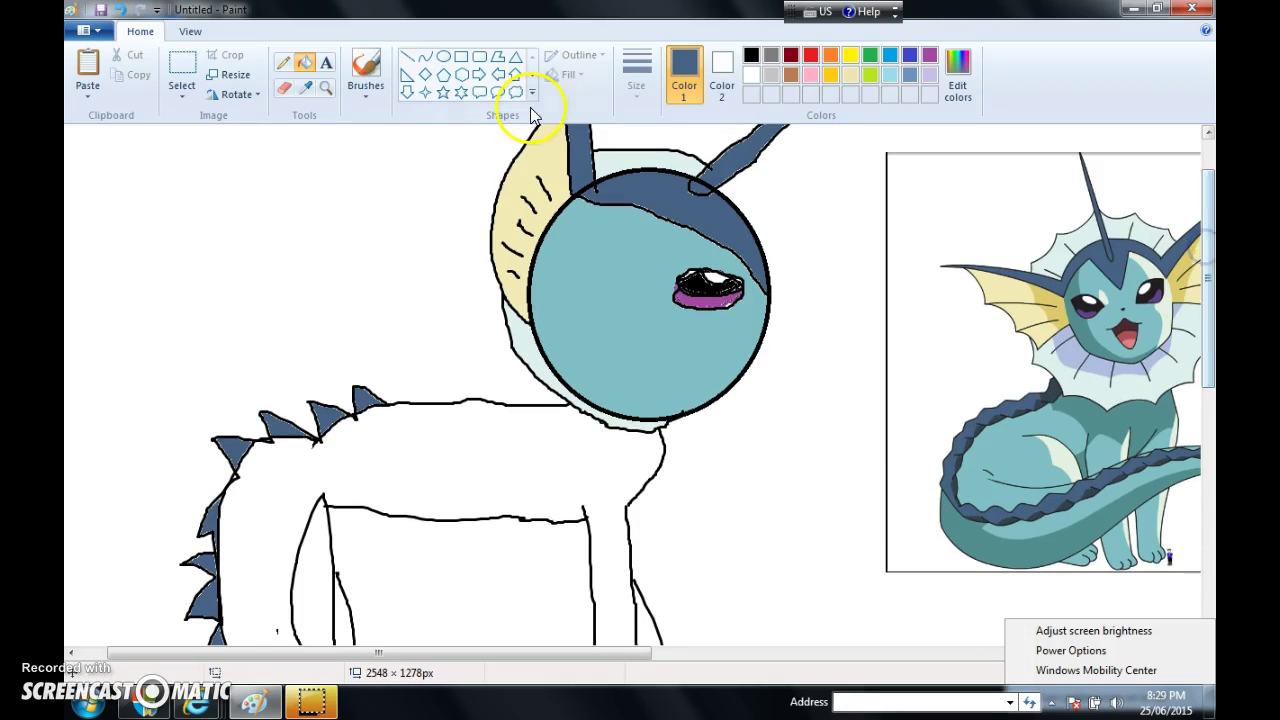
{"action": "left_click", "coordinate": [1012, 448]}
{"action": "left_click", "coordinate": [470, 425]}
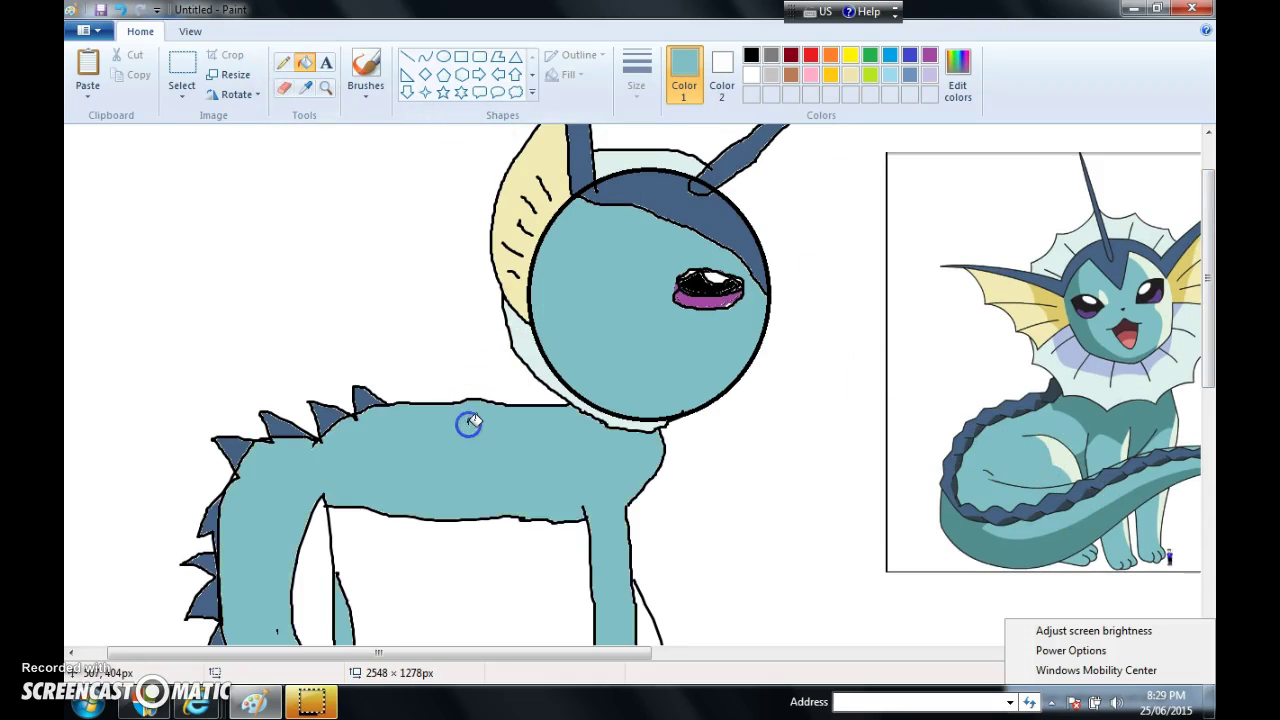
Fill the unpainted hind leg section inside the tail curve and the unpainted front leg with light teal
{"action": "left_click_drag", "start_coordinate": [1208, 255], "coordinate": [1210, 353]}
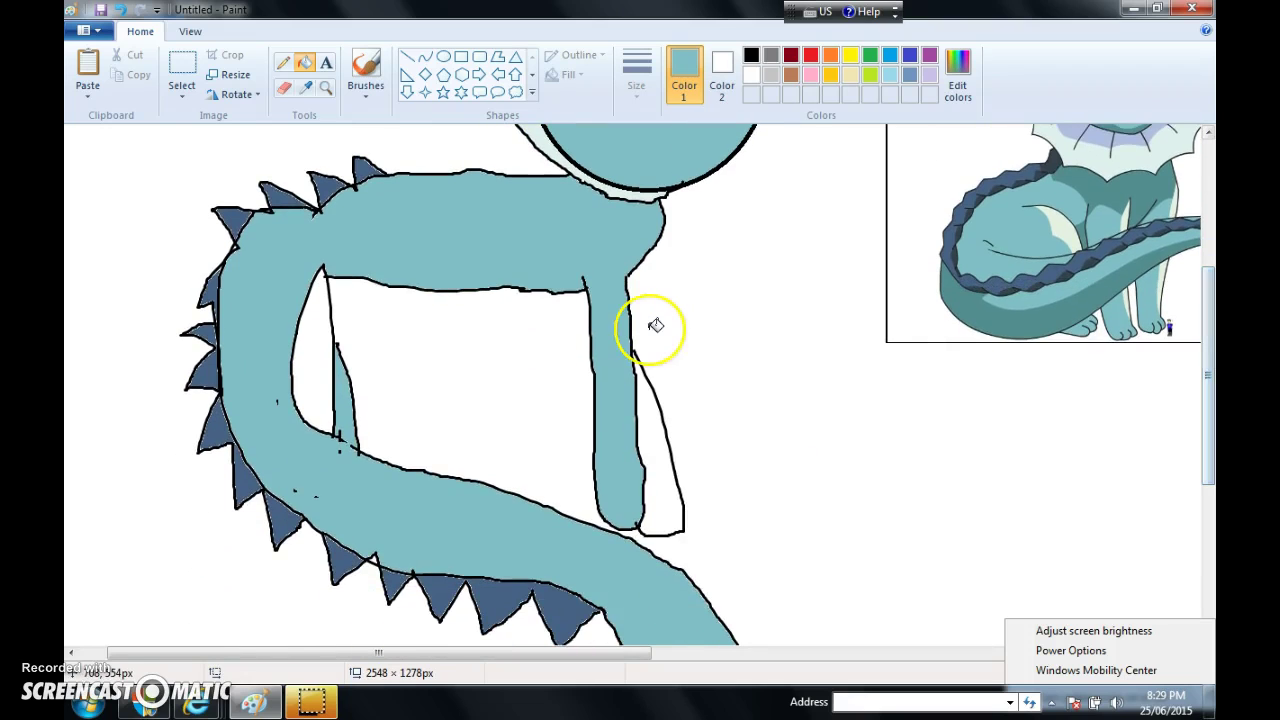
{"action": "left_click", "coordinate": [312, 369]}
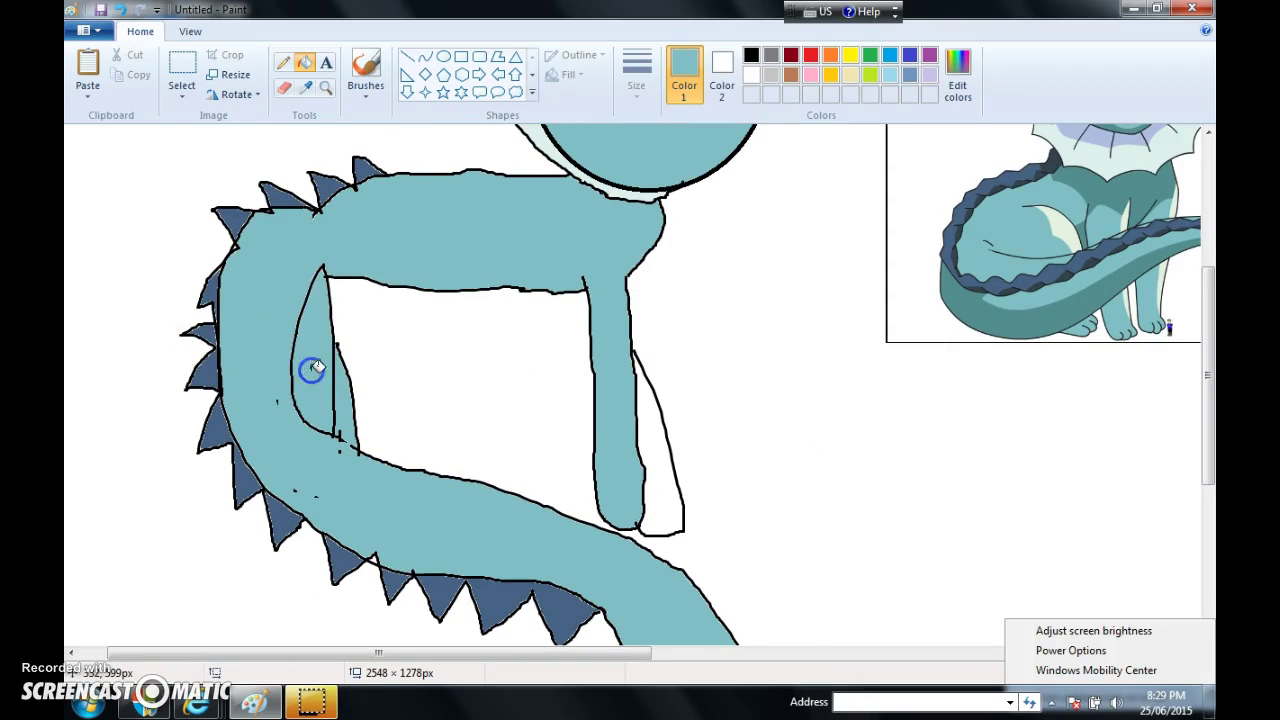
{"action": "left_click", "coordinate": [657, 476]}
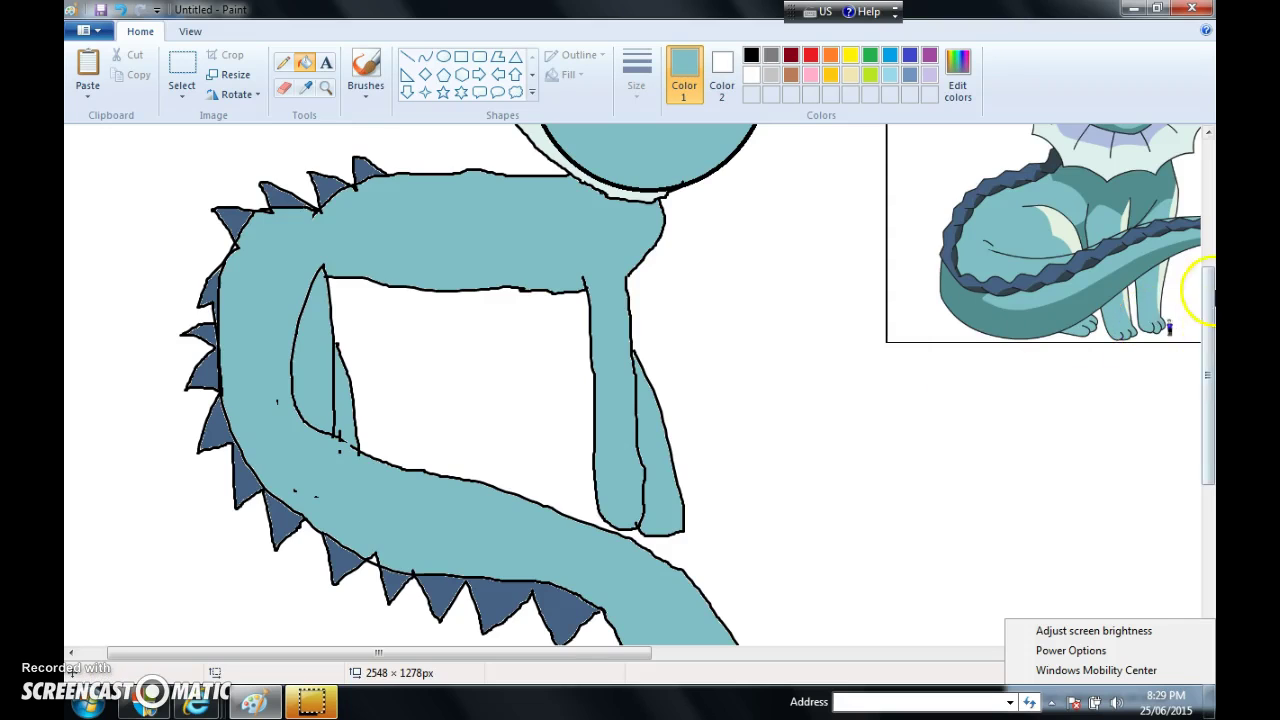
Brush a shadow patch on the chest below the frill in the reference's dark teal and fill in its interior
{"action": "left_click_drag", "start_coordinate": [1207, 362], "coordinate": [1208, 278]}
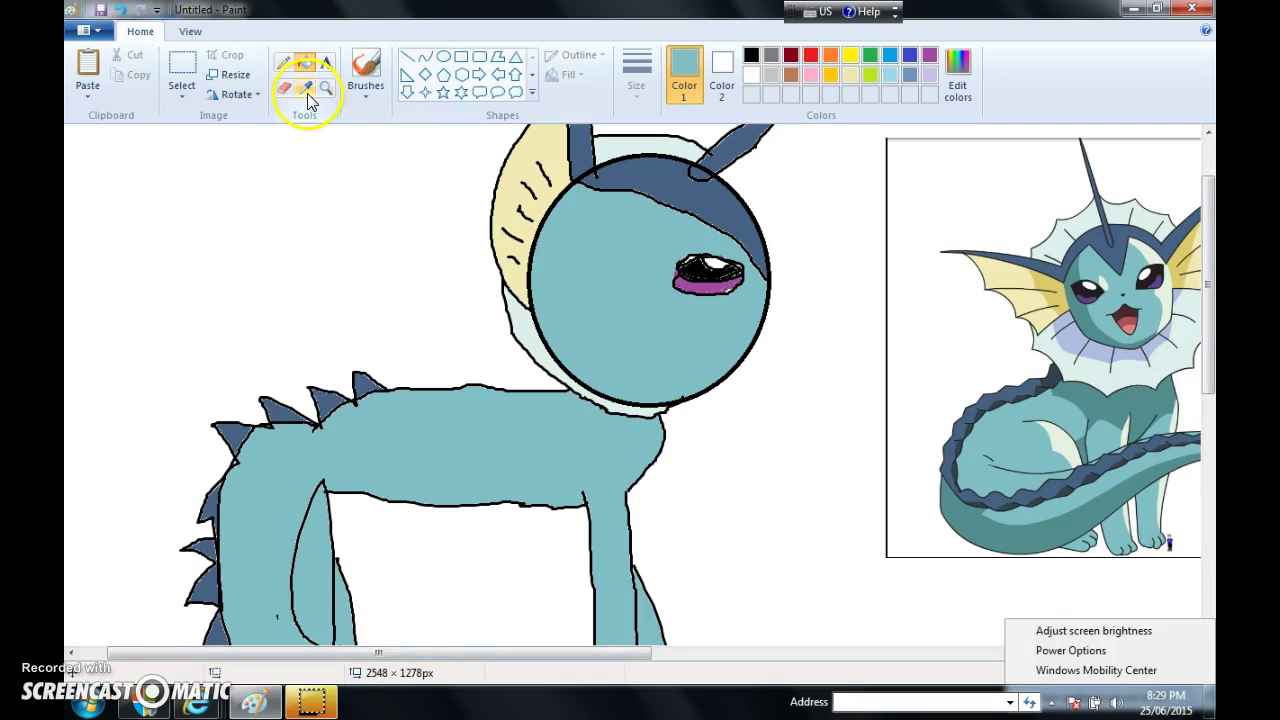
{"action": "left_click", "coordinate": [365, 88]}
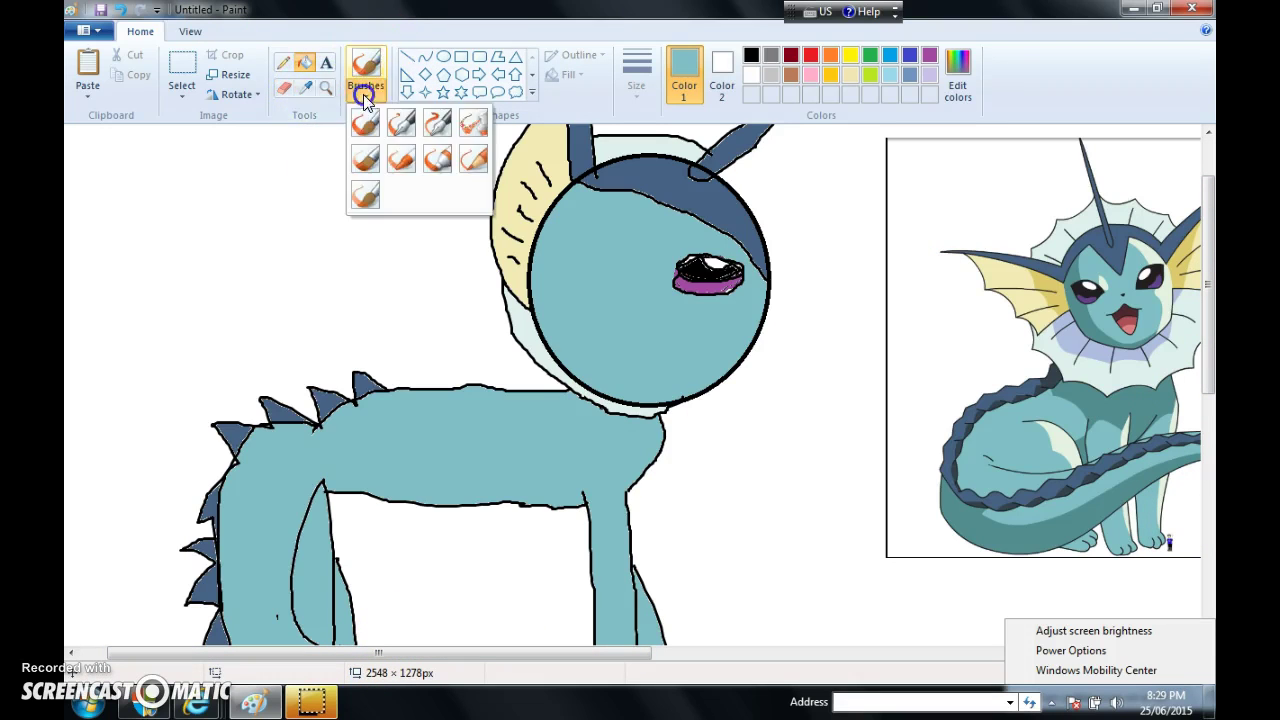
{"action": "left_click", "coordinate": [476, 117]}
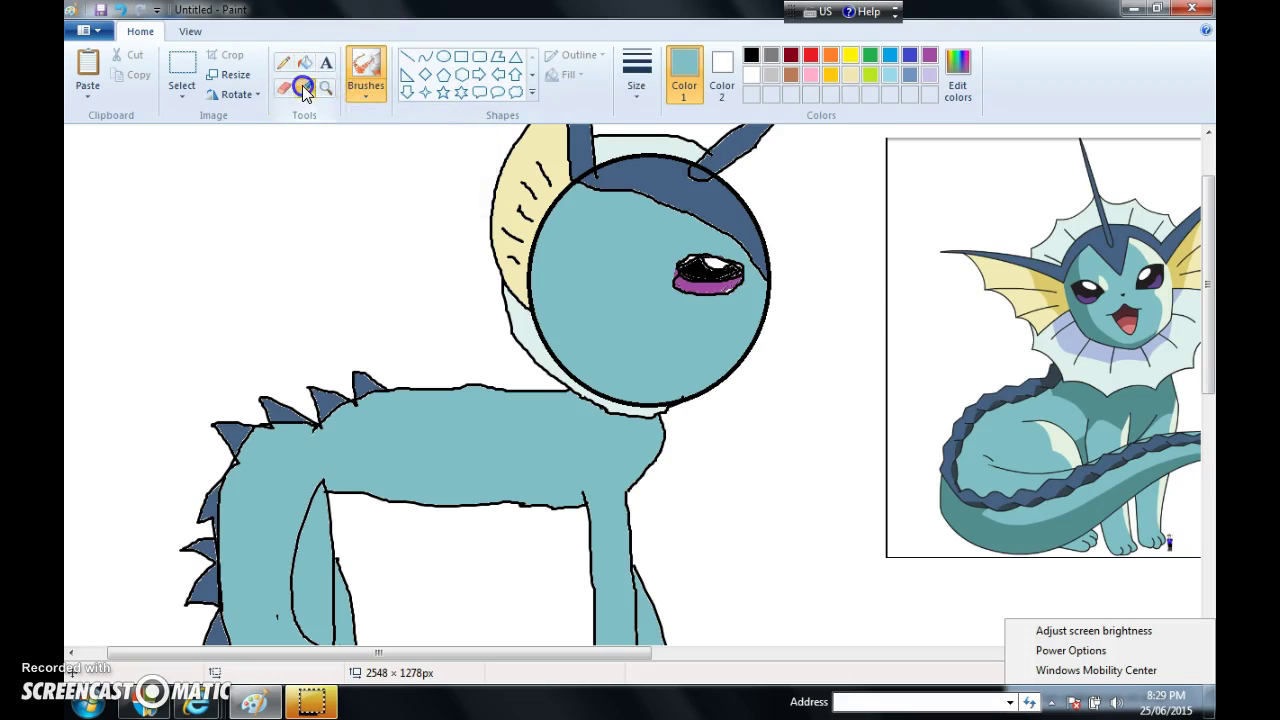
{"action": "left_click", "coordinate": [305, 87]}
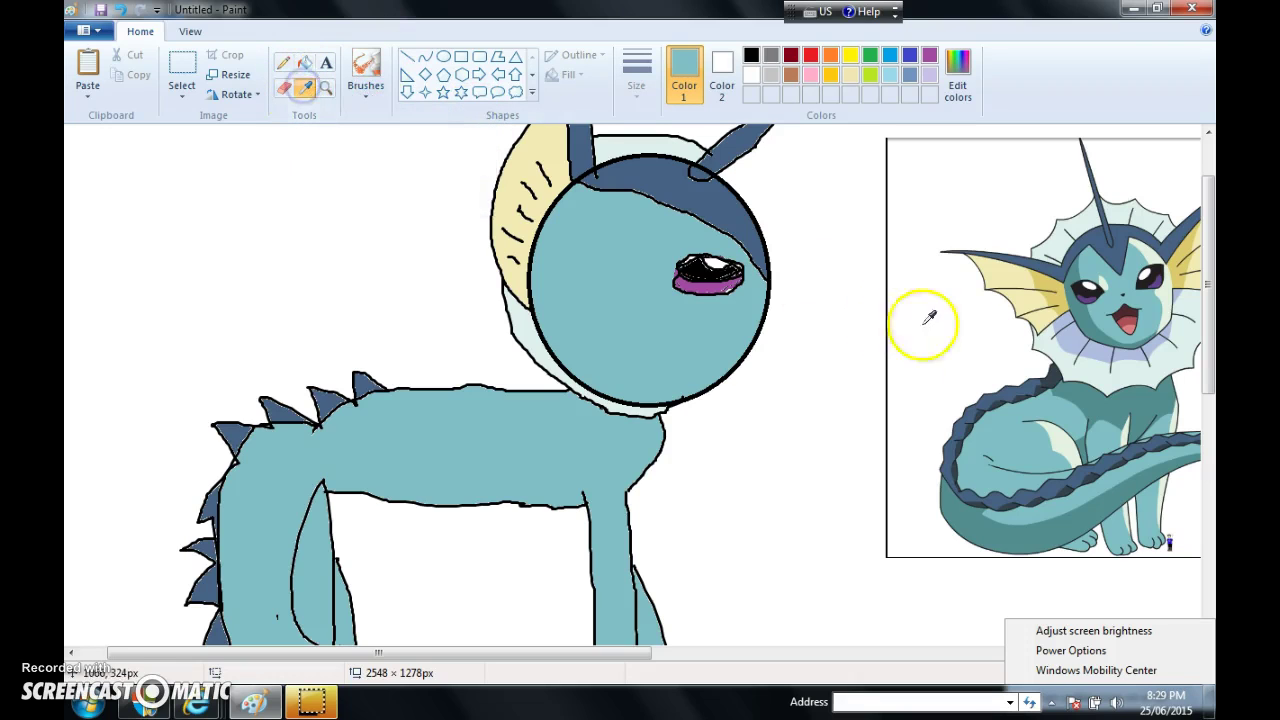
{"action": "left_click", "coordinate": [1141, 402]}
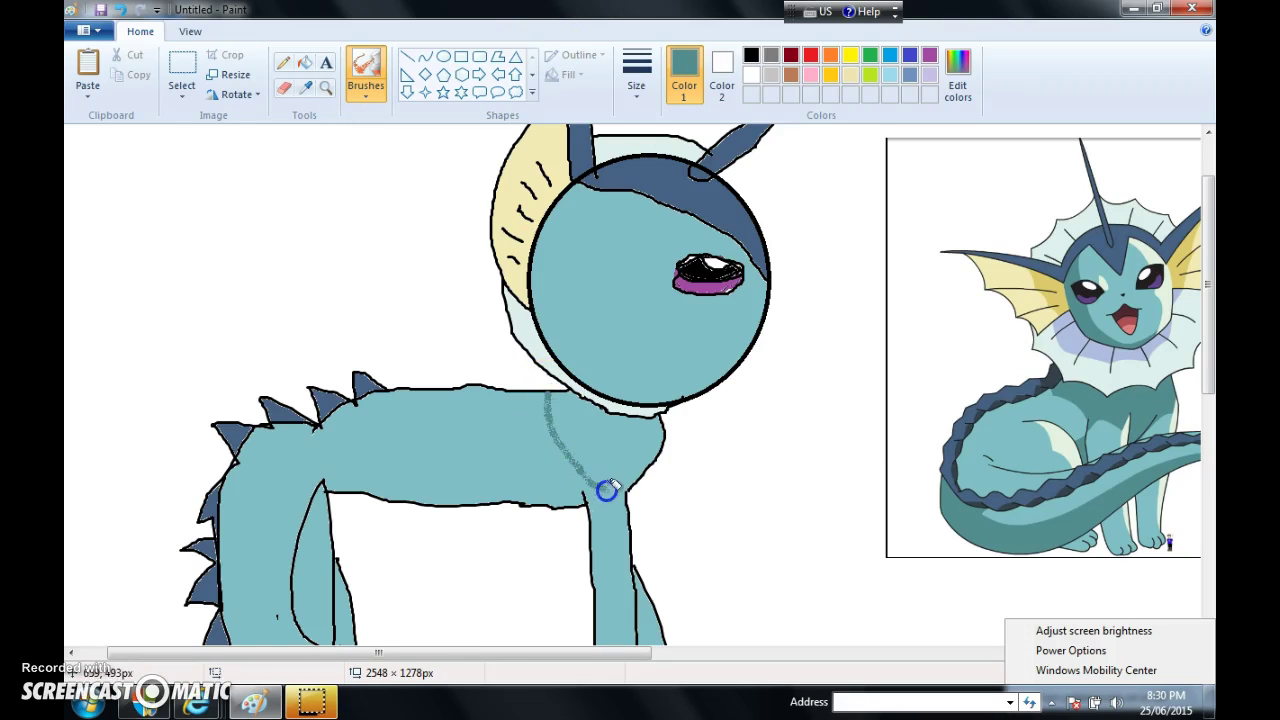
{"action": "left_click_drag", "start_coordinate": [647, 450], "coordinate": [656, 450]}
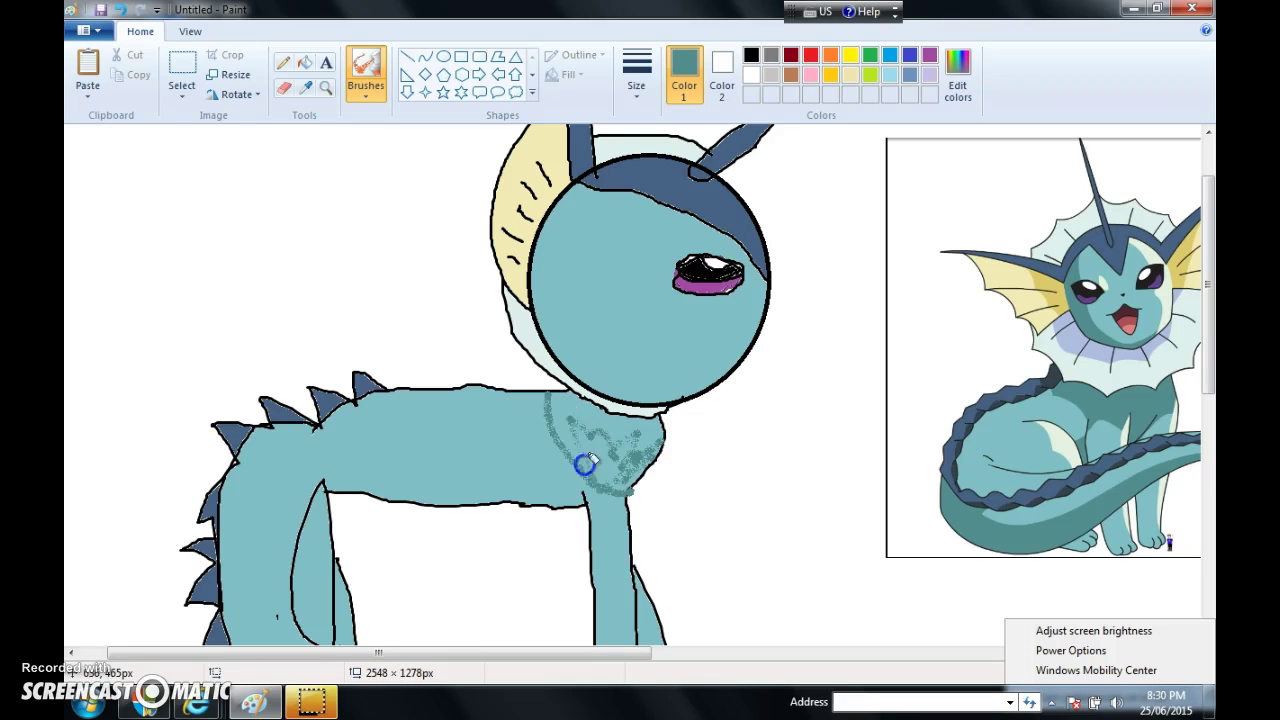
{"action": "left_click", "coordinate": [304, 62]}
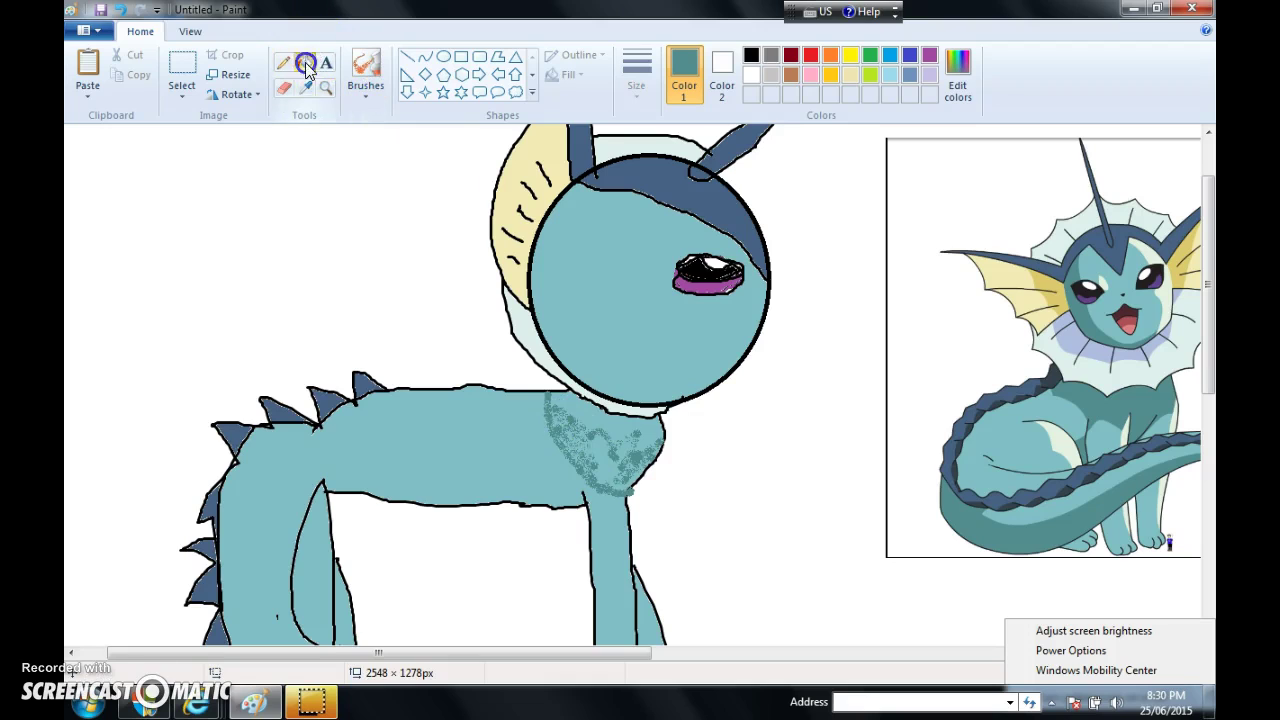
{"action": "left_click", "coordinate": [609, 453]}
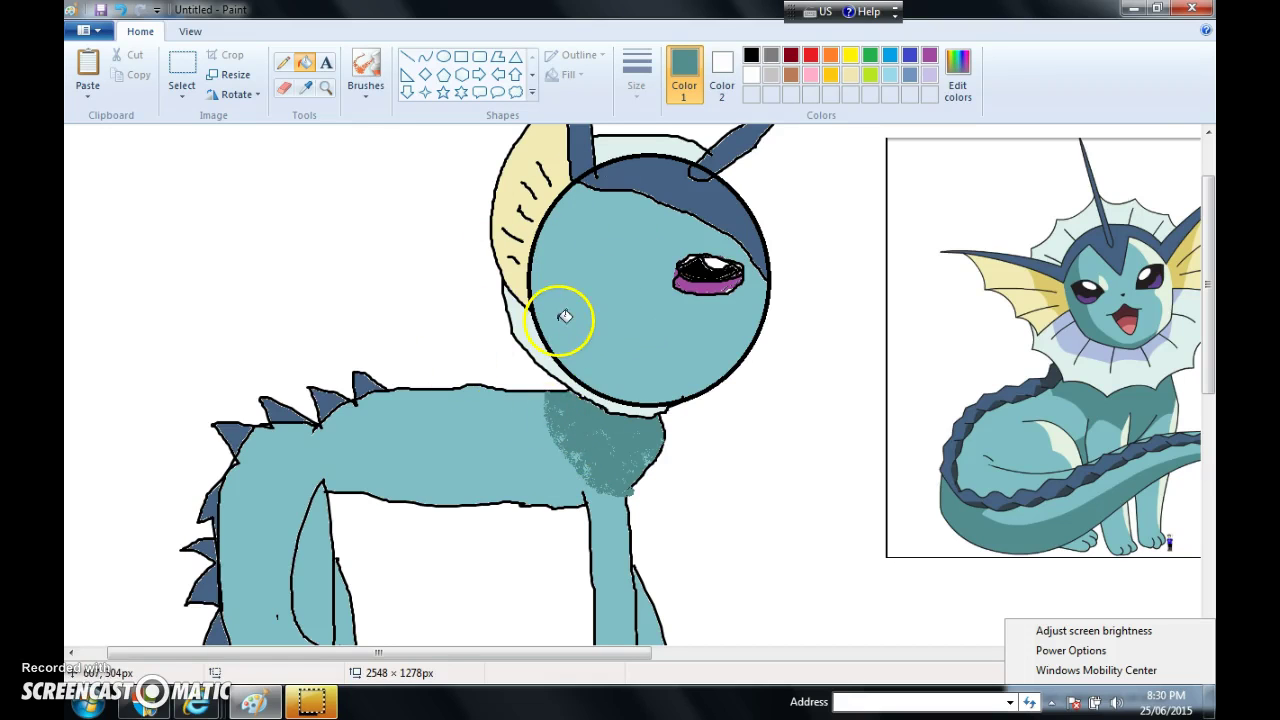
Trace a dark teal line along the tail and back with the basic Brush, and fill the body and tail with dark teal
{"action": "left_click_drag", "start_coordinate": [1210, 198], "coordinate": [1210, 362]}
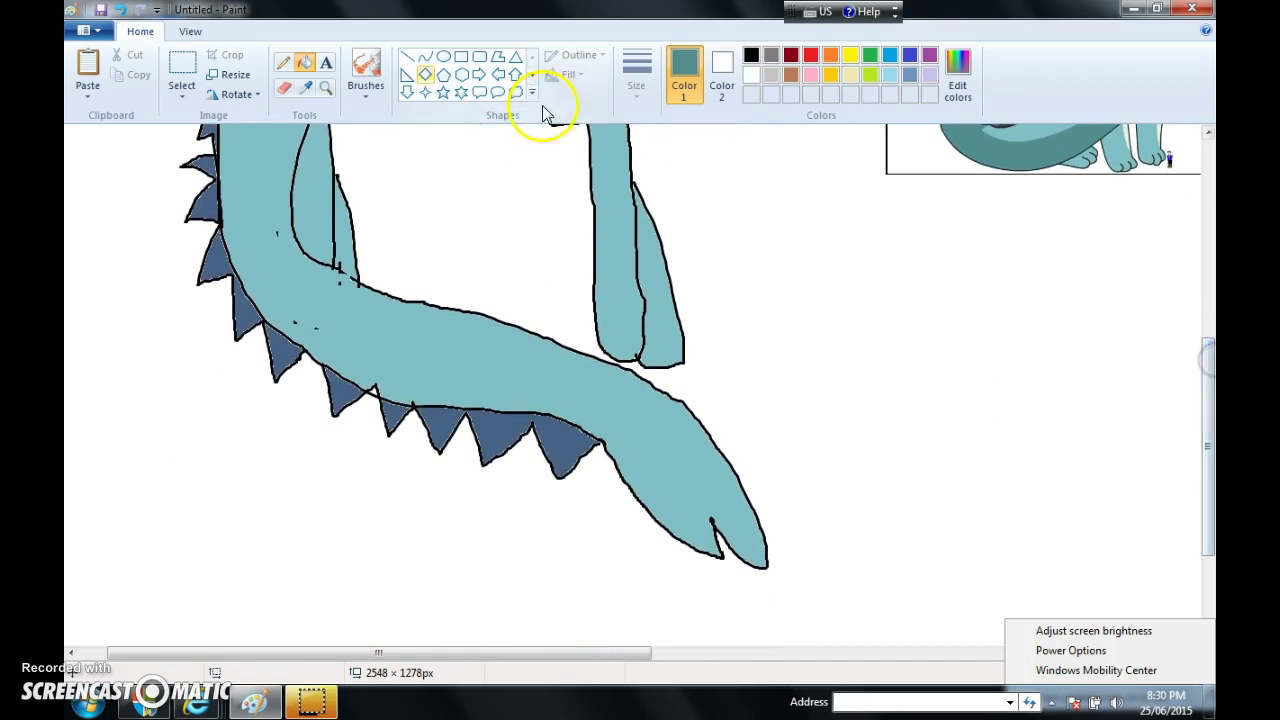
{"action": "left_click", "coordinate": [372, 86]}
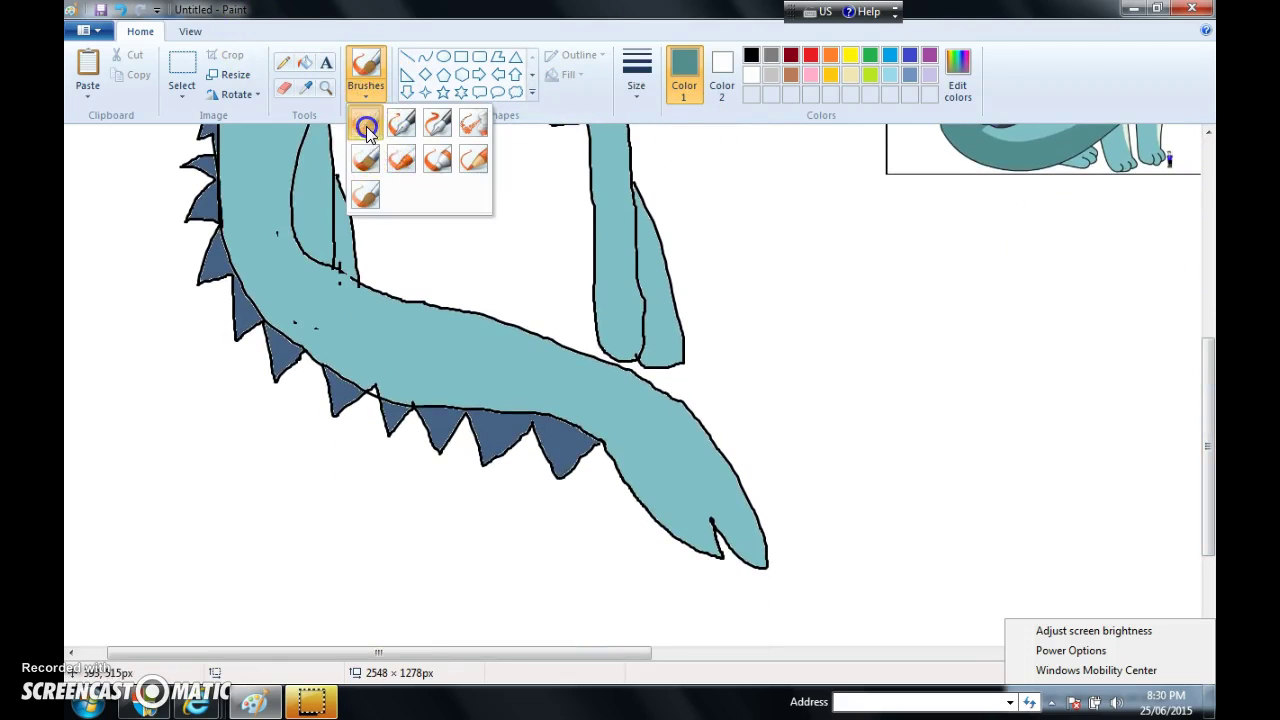
{"action": "left_click", "coordinate": [366, 126]}
{"action": "left_click", "coordinate": [358, 93]}
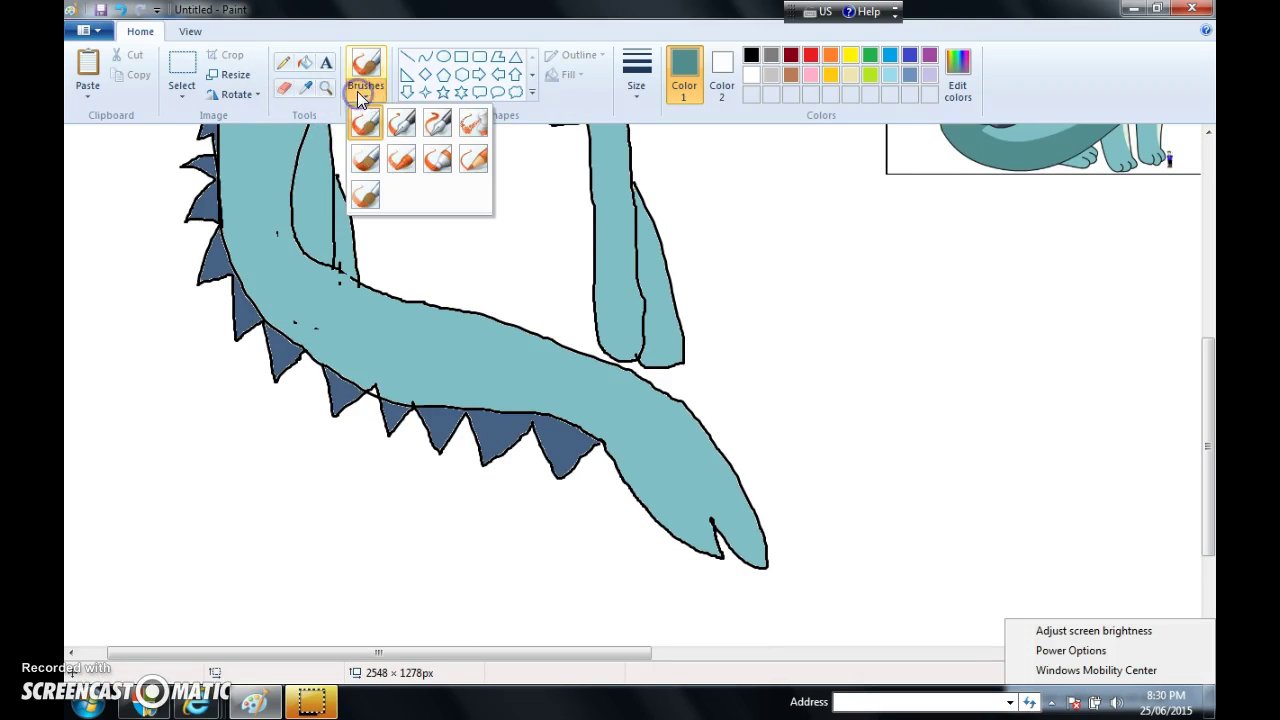
{"action": "left_click", "coordinate": [358, 112]}
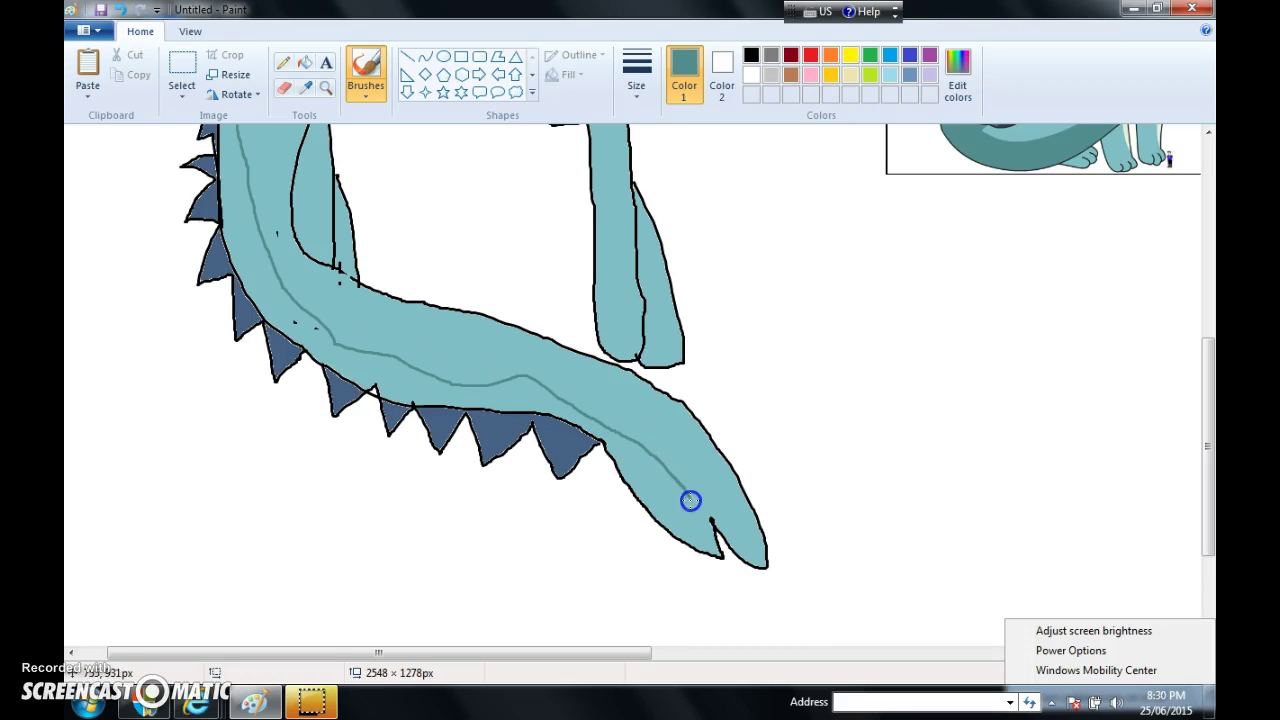
{"action": "left_click_drag", "start_coordinate": [1205, 414], "coordinate": [1203, 350]}
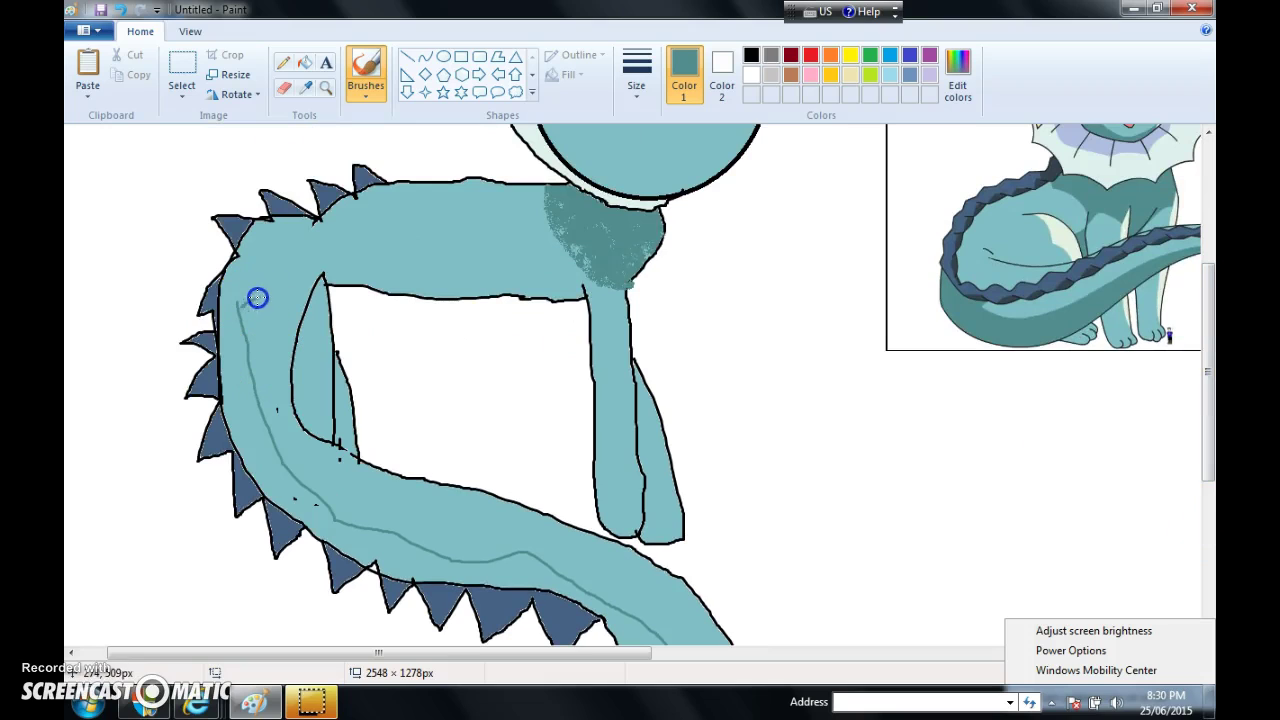
{"action": "left_click", "coordinate": [308, 64]}
{"action": "left_click", "coordinate": [395, 200]}
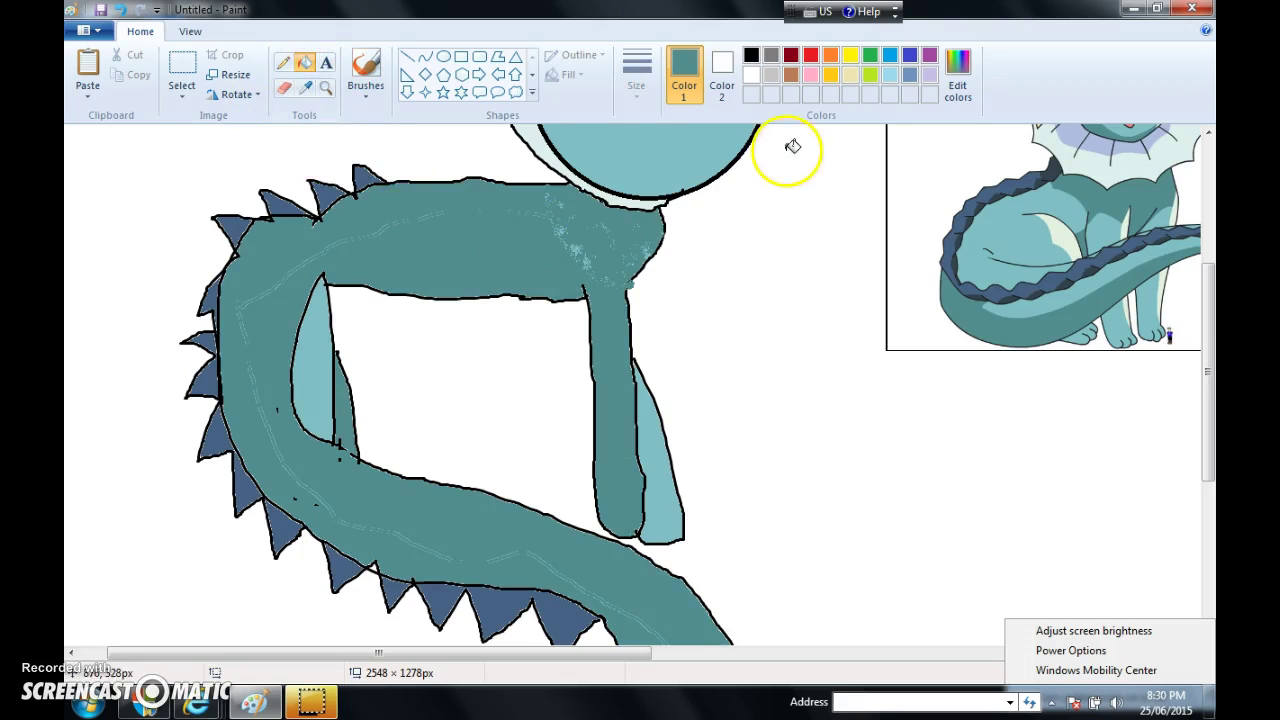
Trace a light teal line with the basic Brush from the chest along the back and tail to the tail fin's notch
{"action": "left_click", "coordinate": [323, 405]}
{"action": "left_click", "coordinate": [366, 80]}
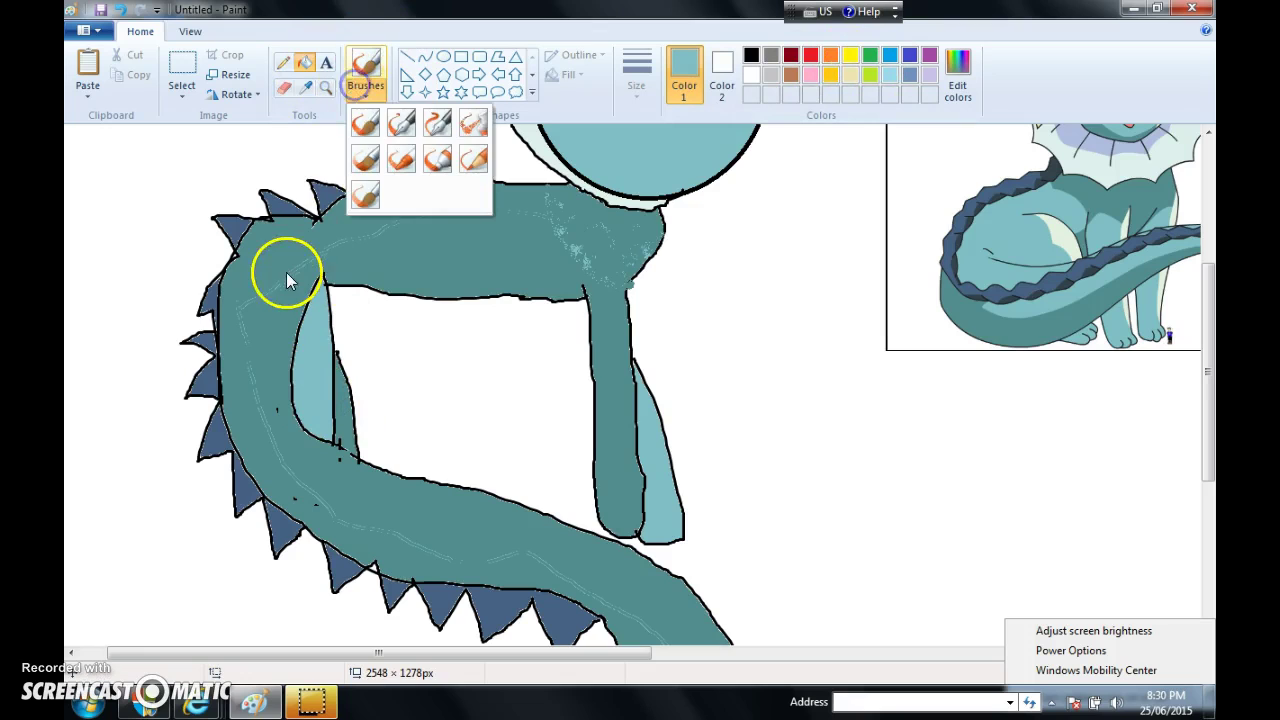
{"action": "left_click", "coordinate": [400, 122]}
{"action": "left_click", "coordinate": [360, 87]}
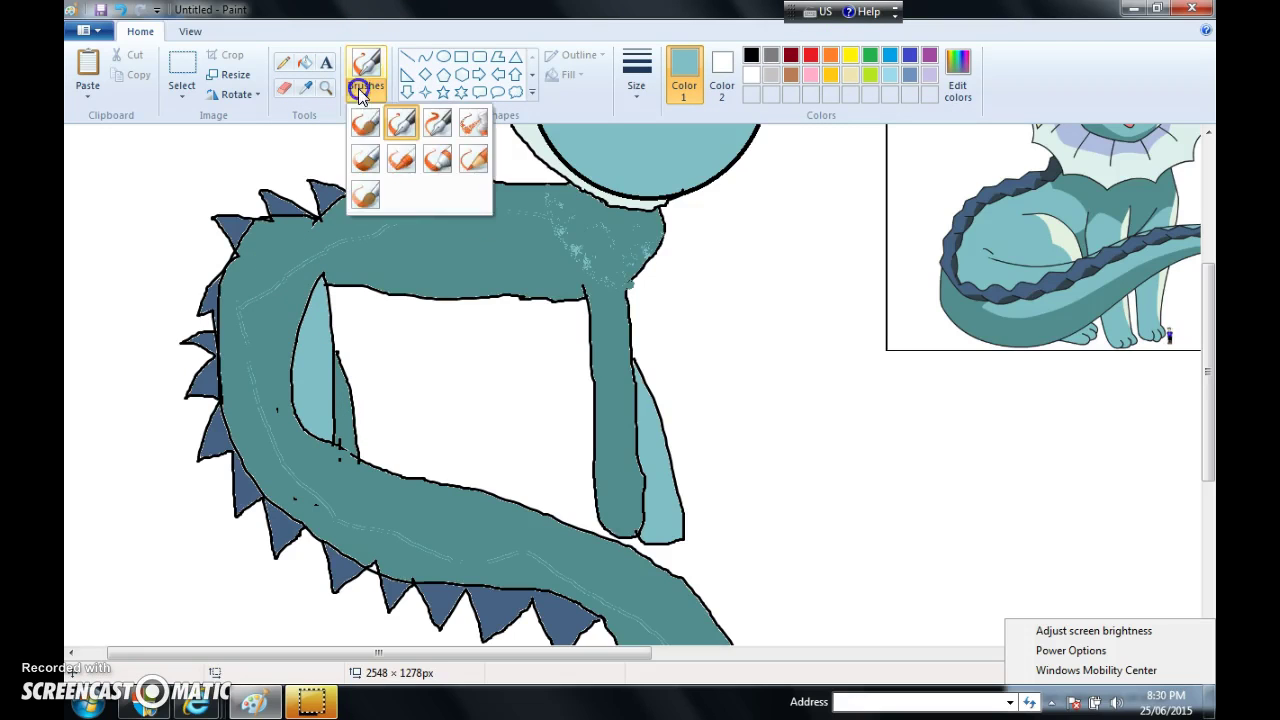
{"action": "left_click", "coordinate": [362, 118]}
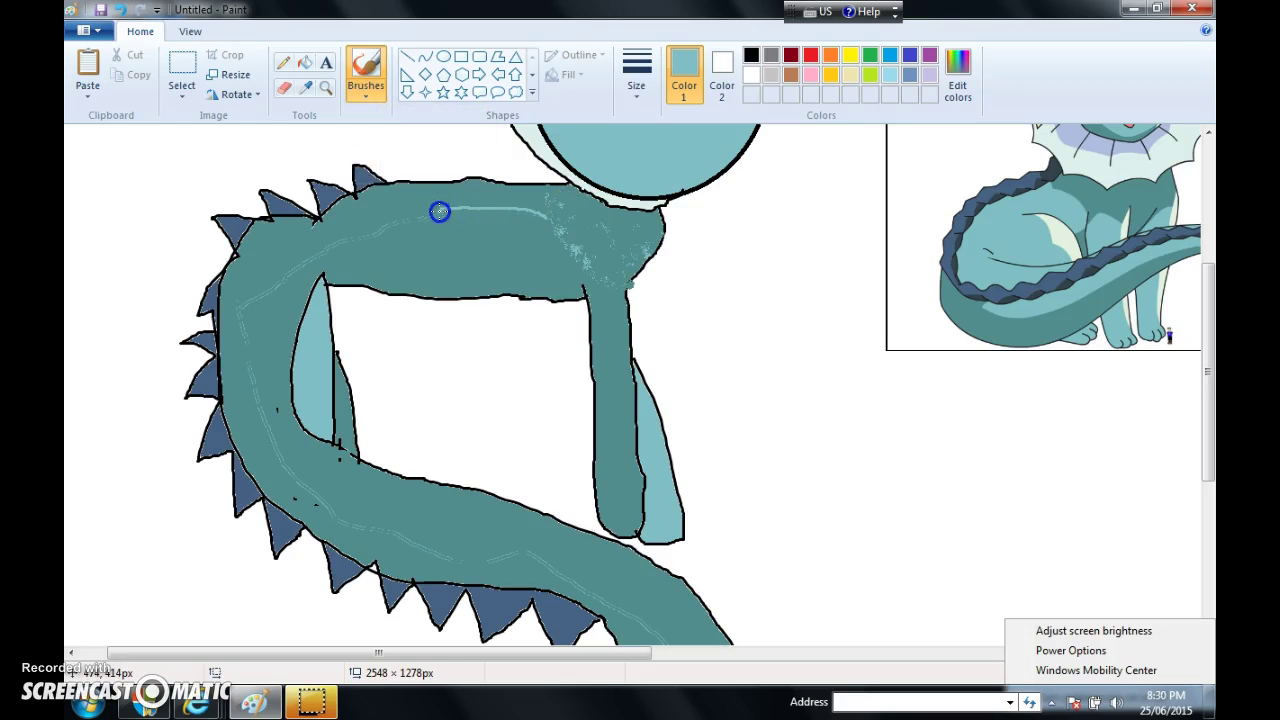
{"action": "left_click_drag", "start_coordinate": [262, 292], "coordinate": [298, 272]}
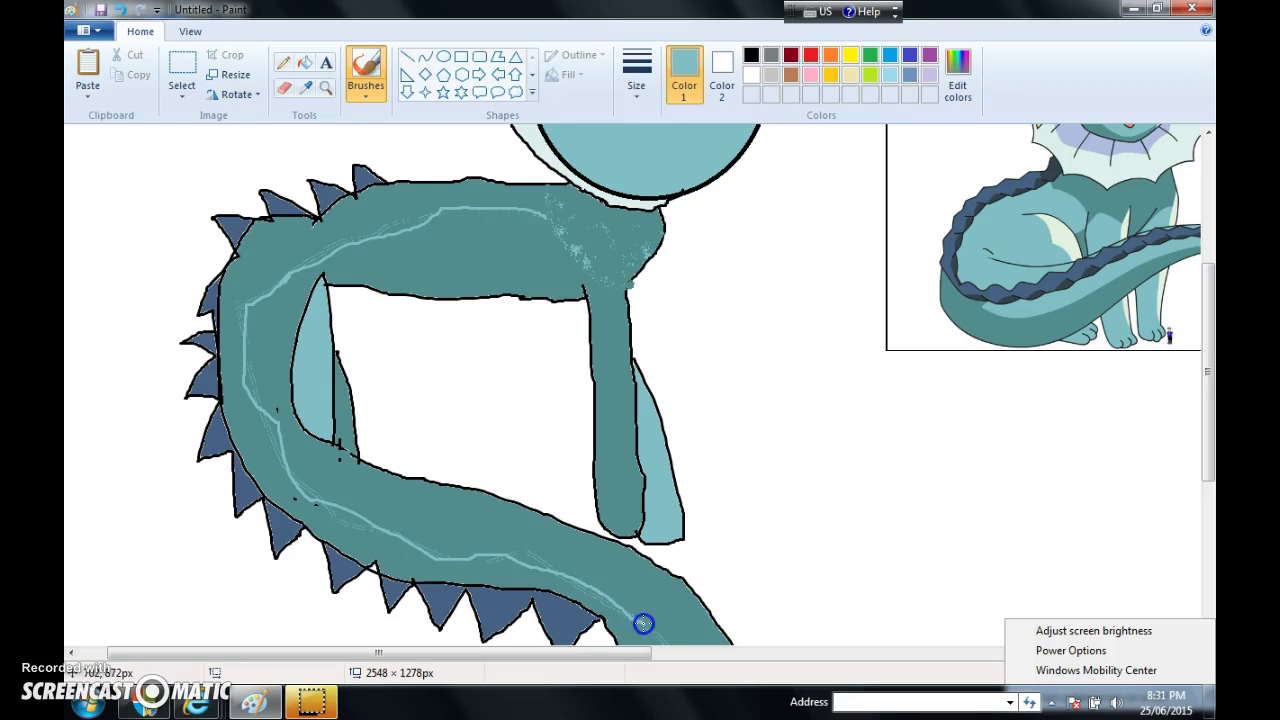
{"action": "left_click_drag", "start_coordinate": [1208, 395], "coordinate": [1208, 505]}
{"action": "left_click_drag", "start_coordinate": [686, 406], "coordinate": [669, 396]}
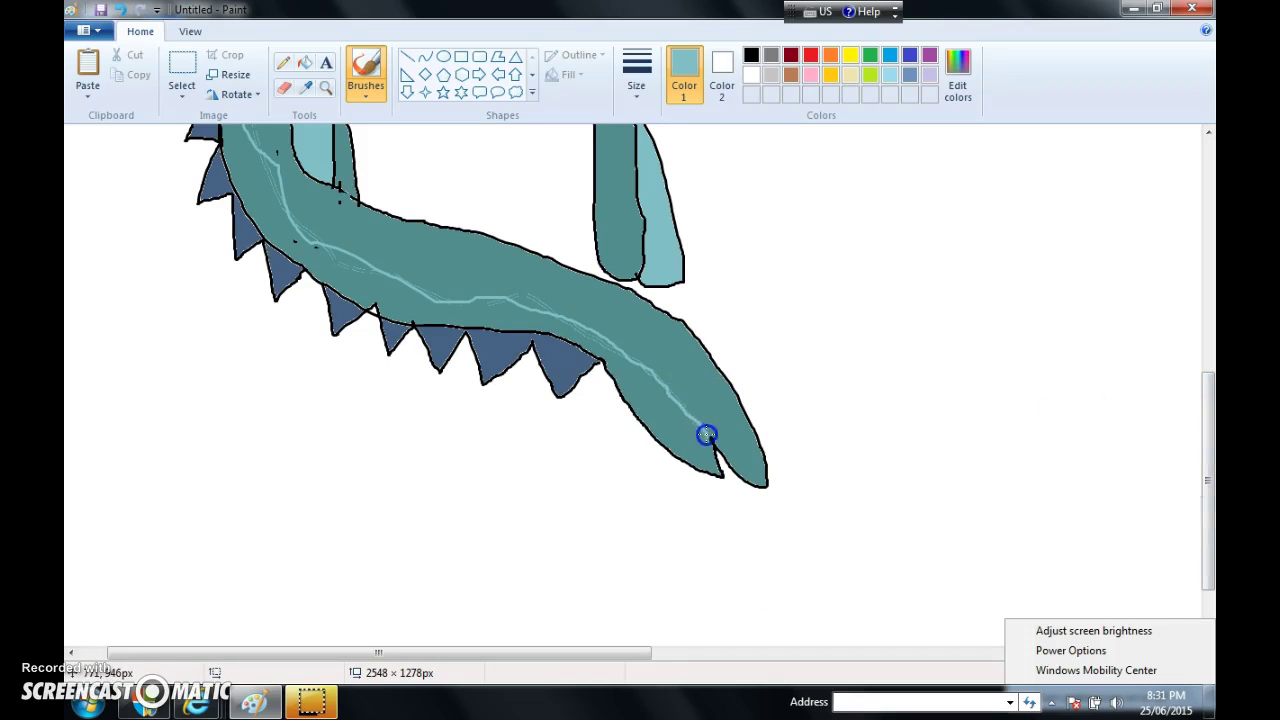
Join the light teal line to the tail fin's notch and fill the dark teal body and tail with light teal
{"action": "left_click_drag", "start_coordinate": [717, 449], "coordinate": [713, 440]}
{"action": "left_click", "coordinate": [305, 63]}
{"action": "left_click", "coordinate": [363, 228]}
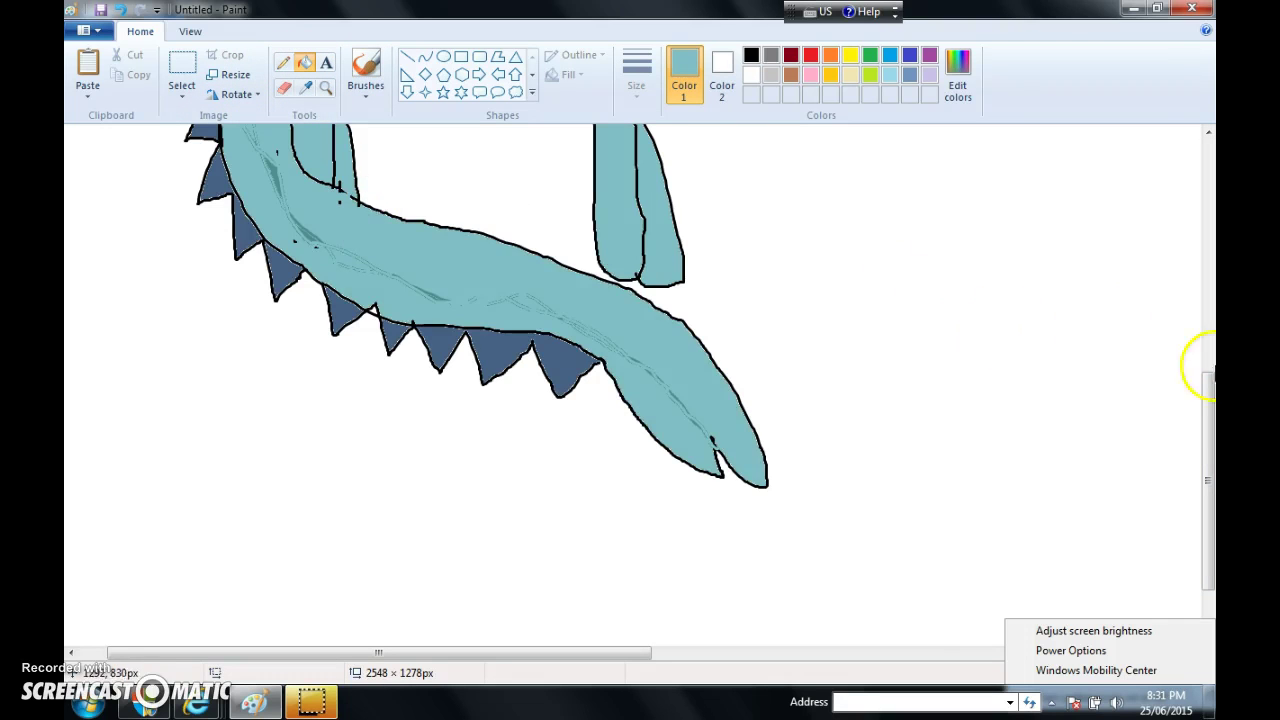
Sample the reference's dark teal, brush a curved shadow boundary across the chest below the frill, and fill the enclosed chest area
{"action": "scroll", "coordinate": [1193, 326], "scroll_direction": "up", "scroll_amount": 8}
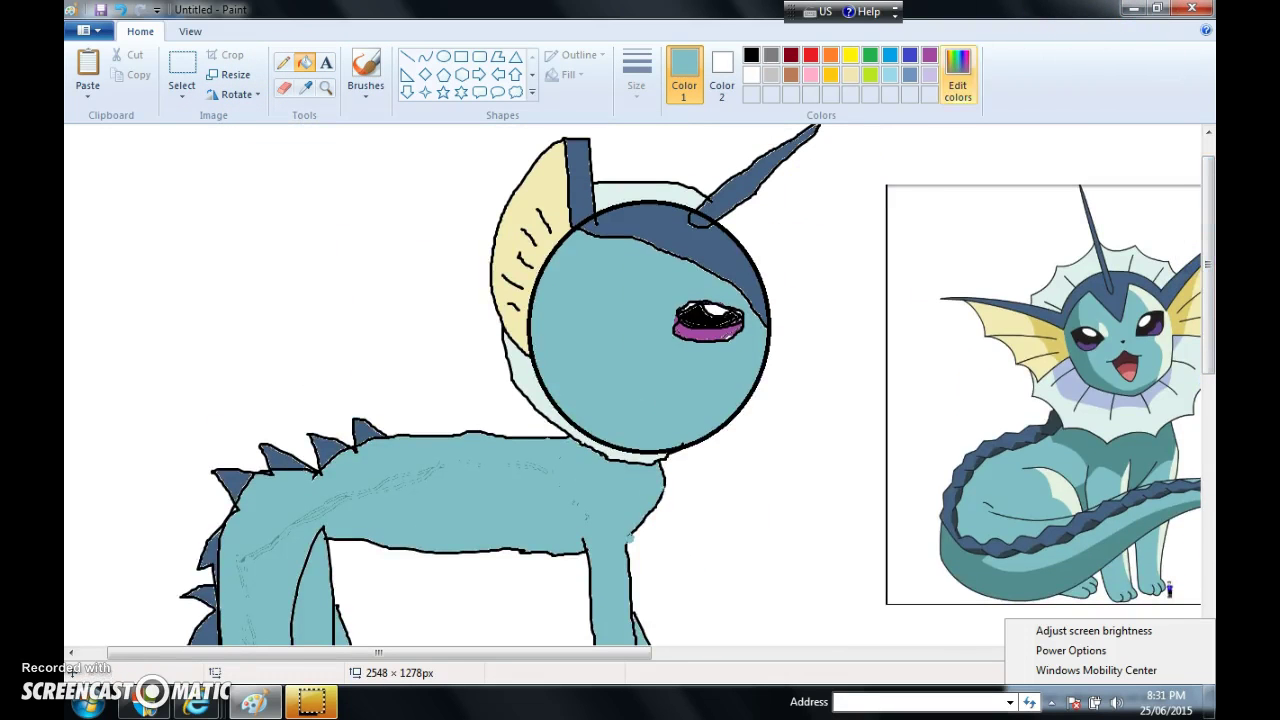
{"action": "left_click", "coordinate": [305, 87]}
{"action": "left_click", "coordinate": [1120, 458]}
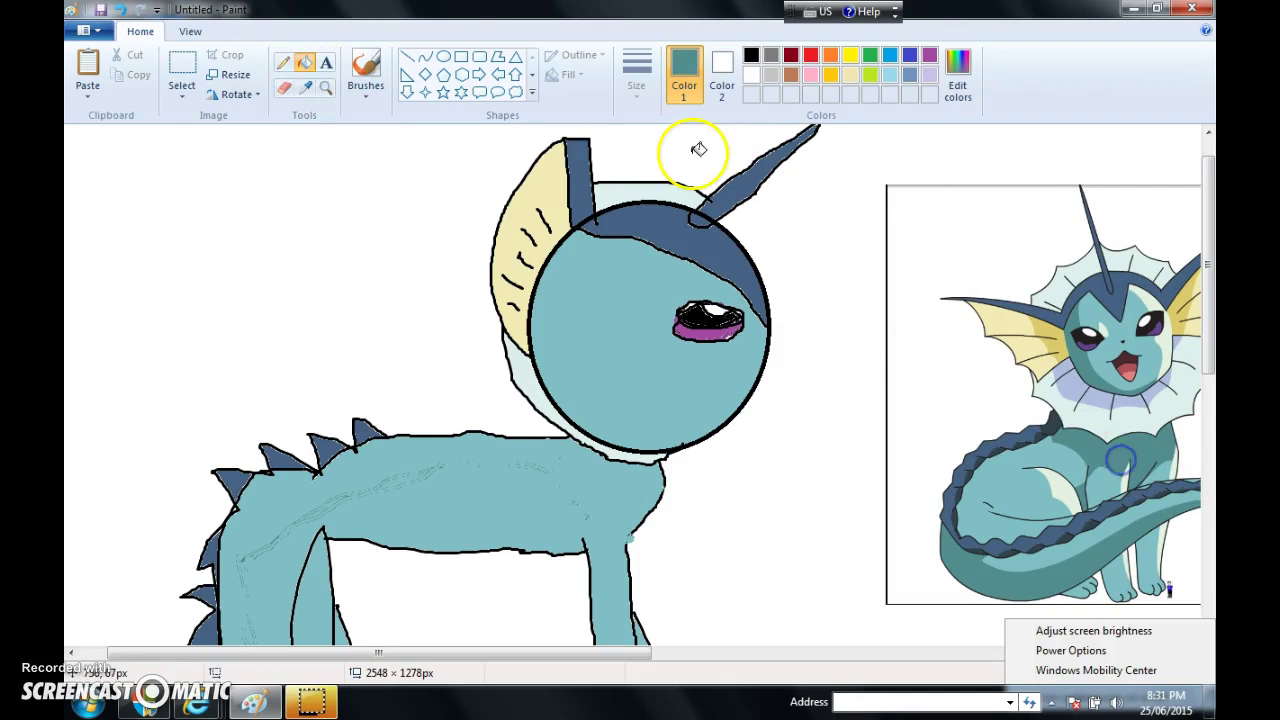
{"action": "left_click", "coordinate": [366, 66]}
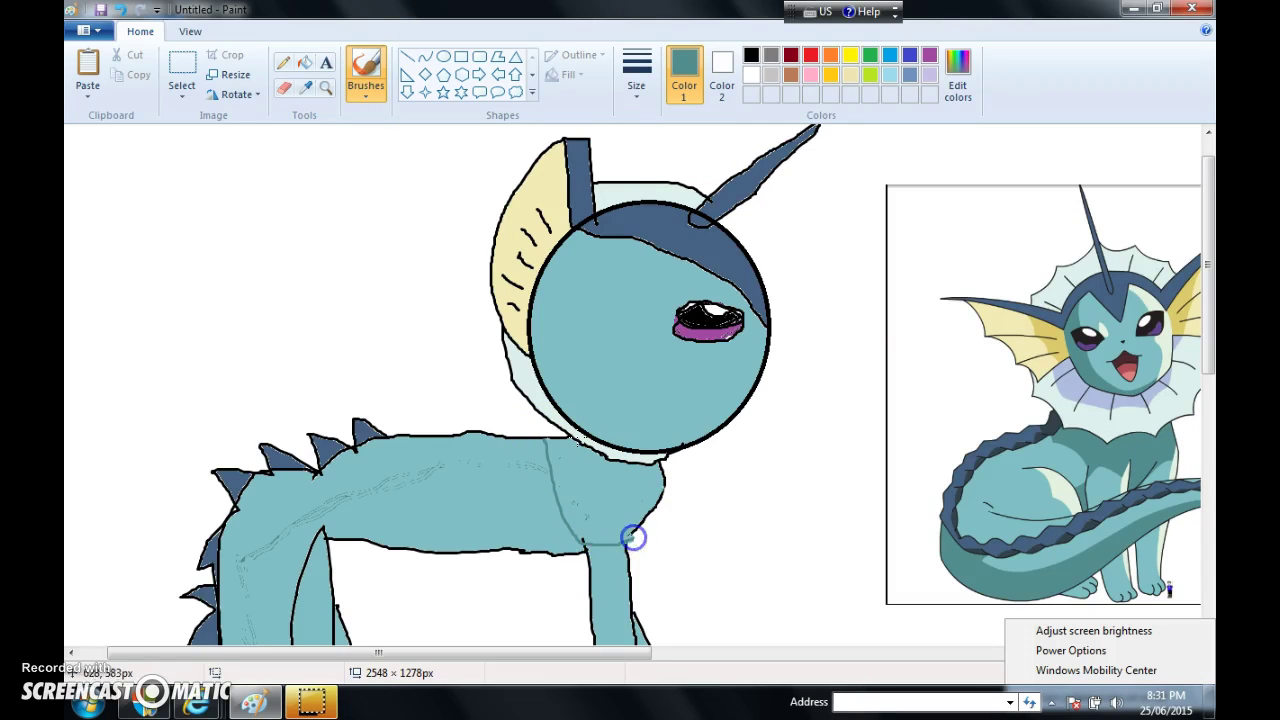
{"action": "left_click", "coordinate": [304, 62]}
{"action": "left_click", "coordinate": [591, 487]}
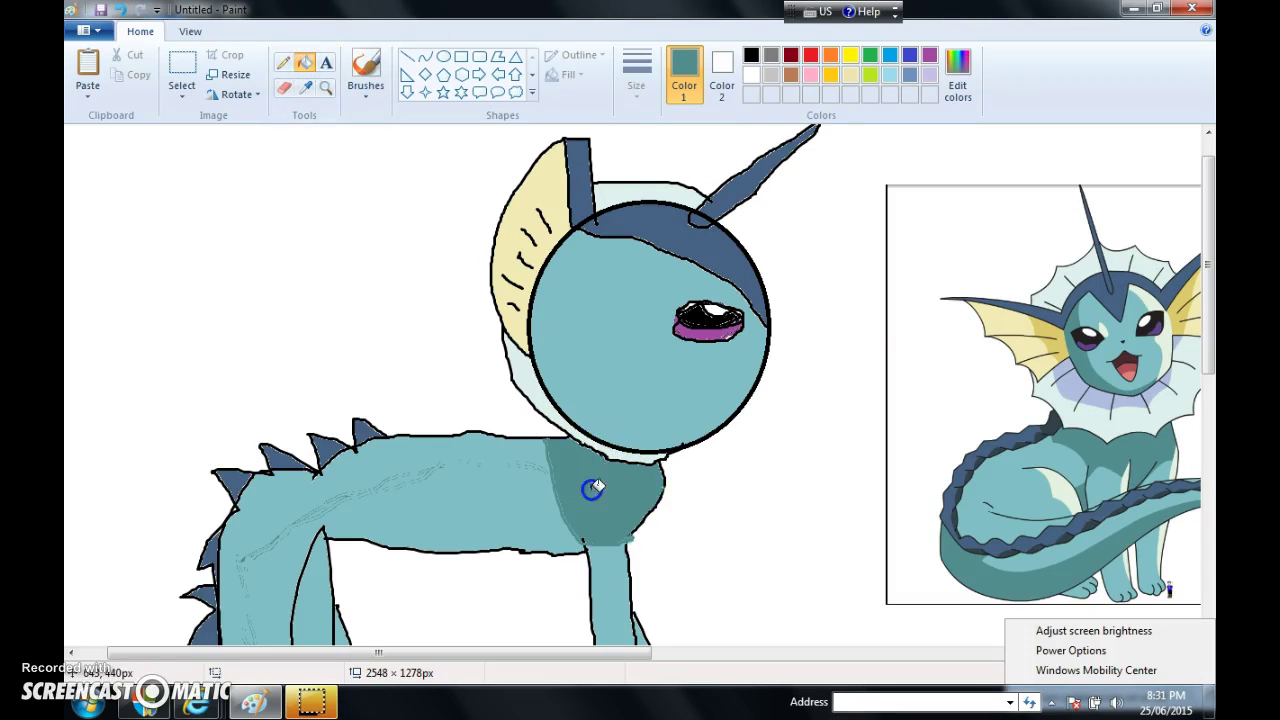
Brush a curved dark teal boundary down the back of the head and fill the area behind it
{"action": "left_click", "coordinate": [366, 68]}
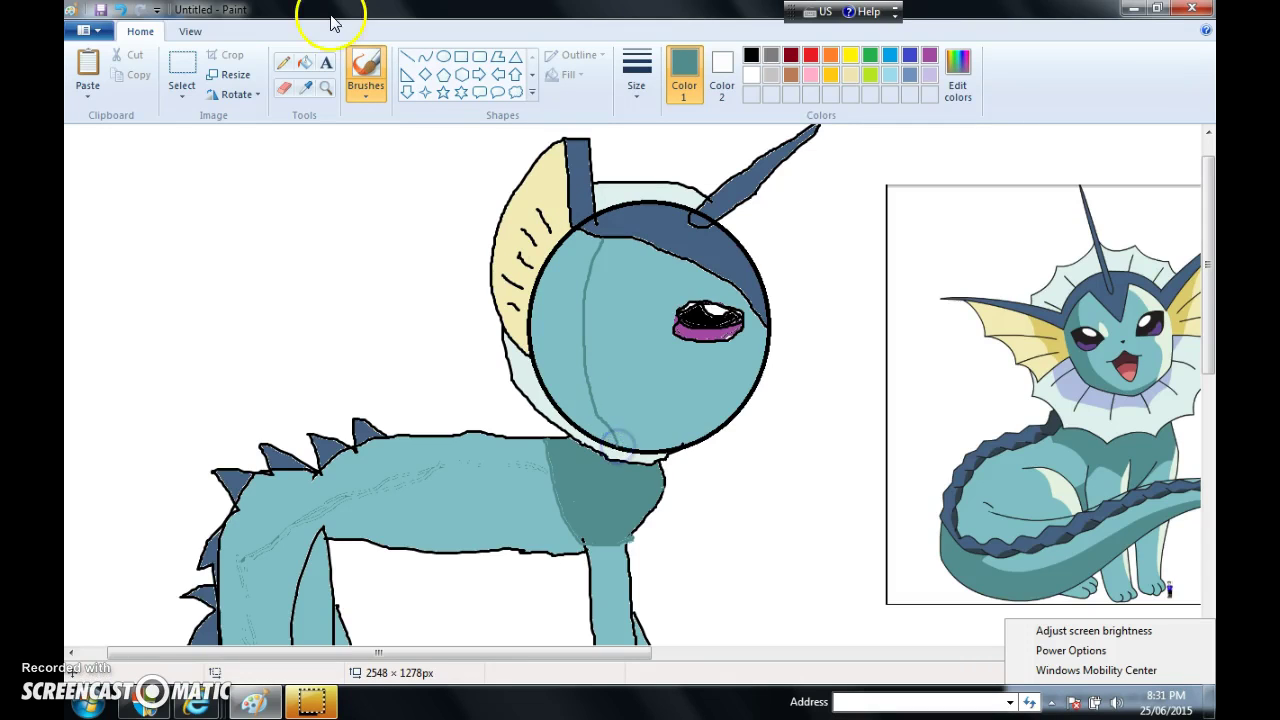
{"action": "left_click", "coordinate": [305, 62]}
{"action": "left_click", "coordinate": [560, 319]}
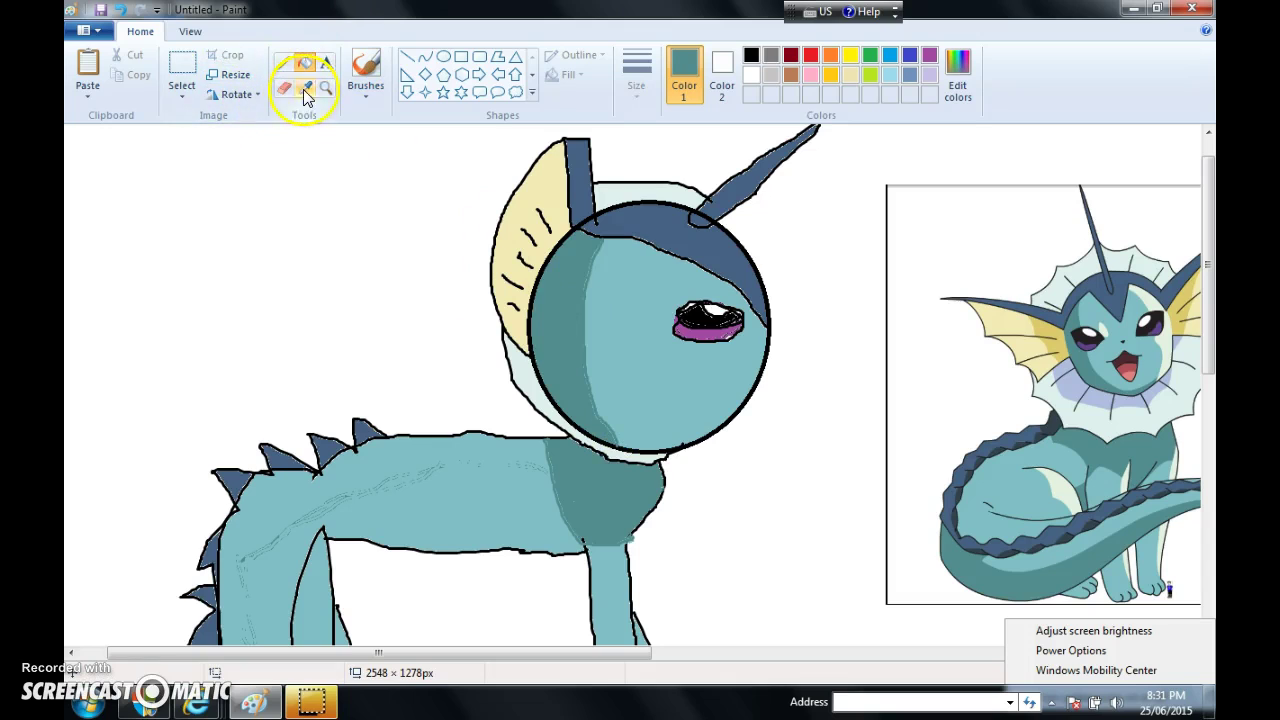
Shade the frill above and behind the head with brush lines and fills in the lavender sampled from the reference's frill
{"action": "left_click", "coordinate": [305, 90]}
{"action": "left_click", "coordinate": [1087, 392]}
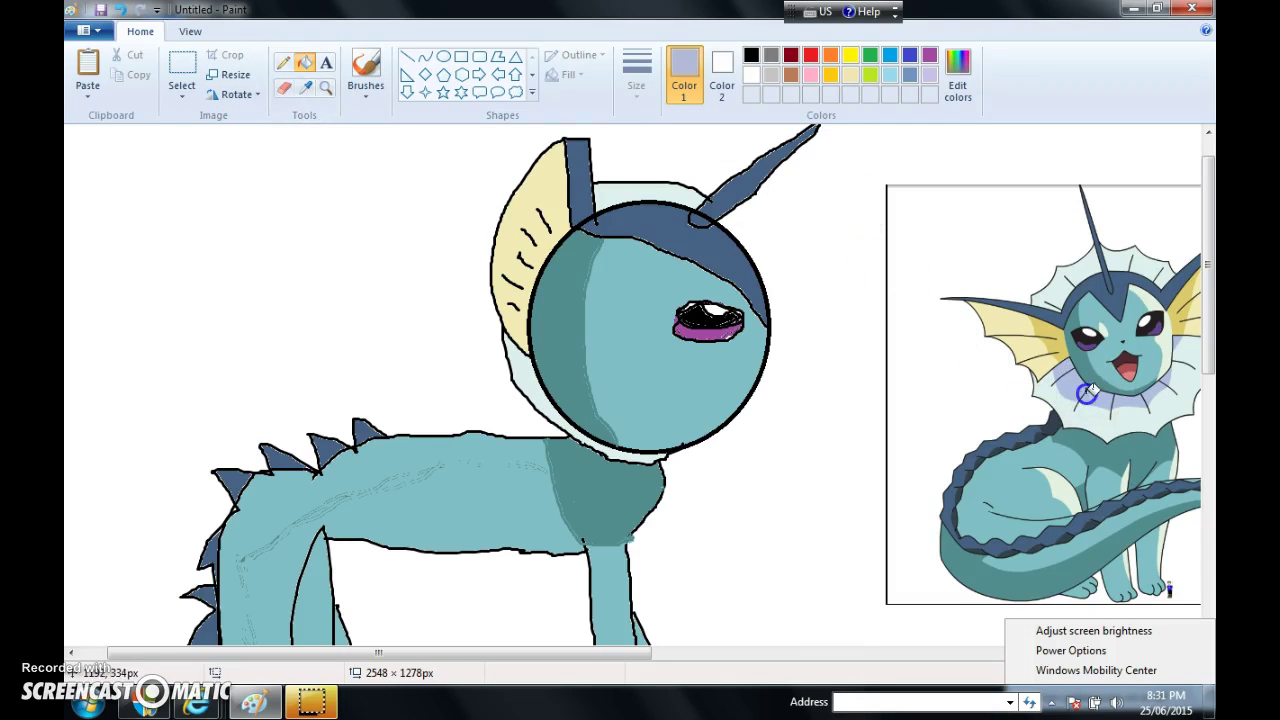
{"action": "left_click", "coordinate": [366, 66]}
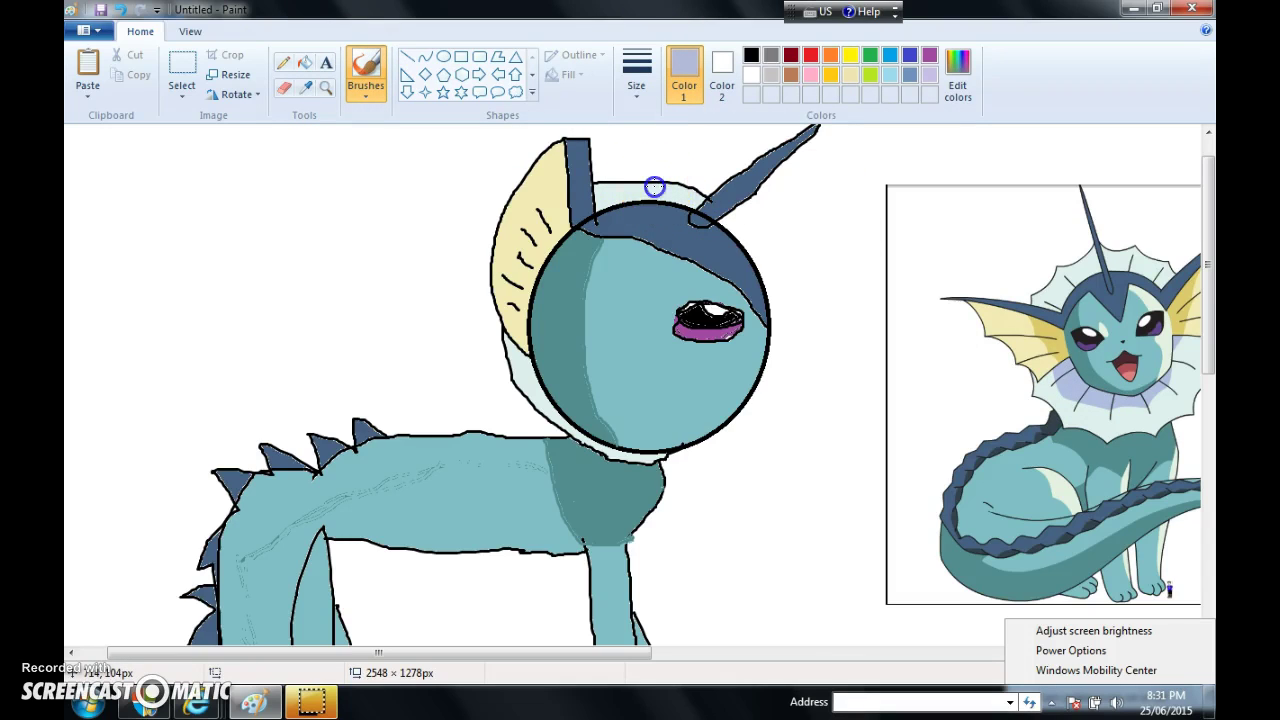
{"action": "mouse_move", "coordinate": [597, 196]}
{"action": "left_mouse_down"}
{"action": "mouse_move", "coordinate": [654, 177]}
{"action": "mouse_move", "coordinate": [680, 195]}
{"action": "left_mouse_up"}
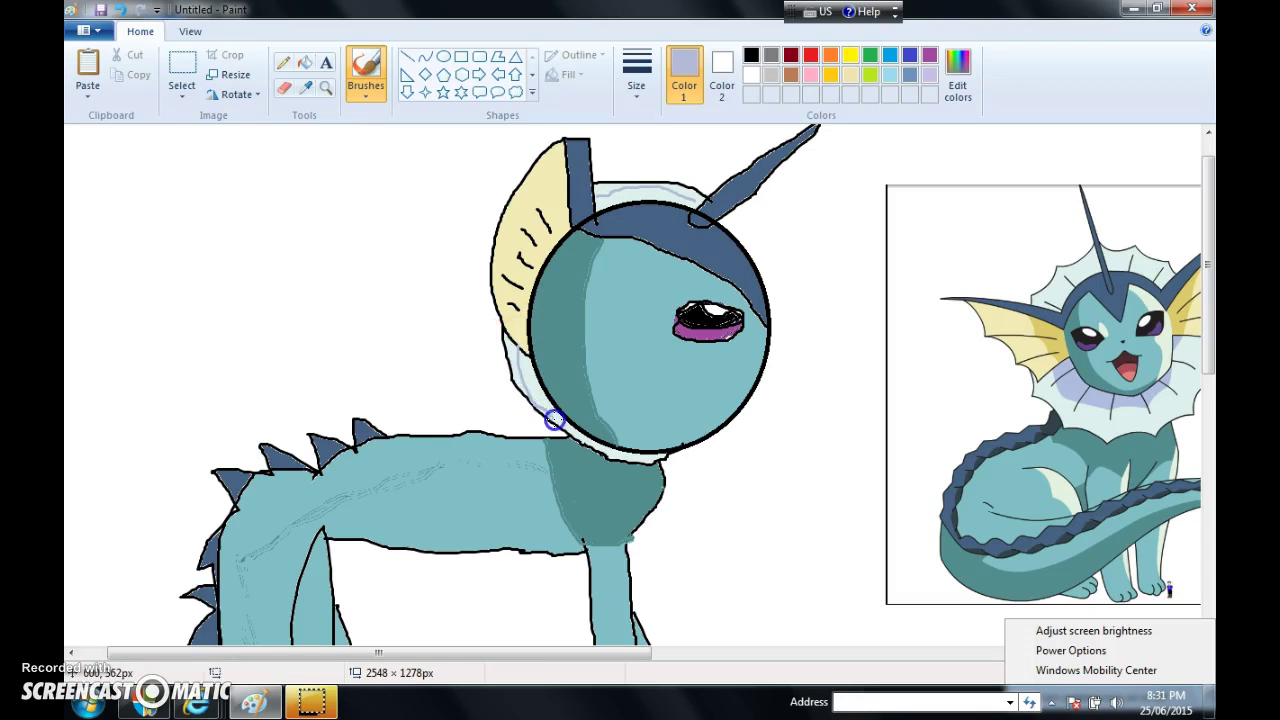
{"action": "left_click", "coordinate": [350, 52]}
{"action": "left_click", "coordinate": [307, 65]}
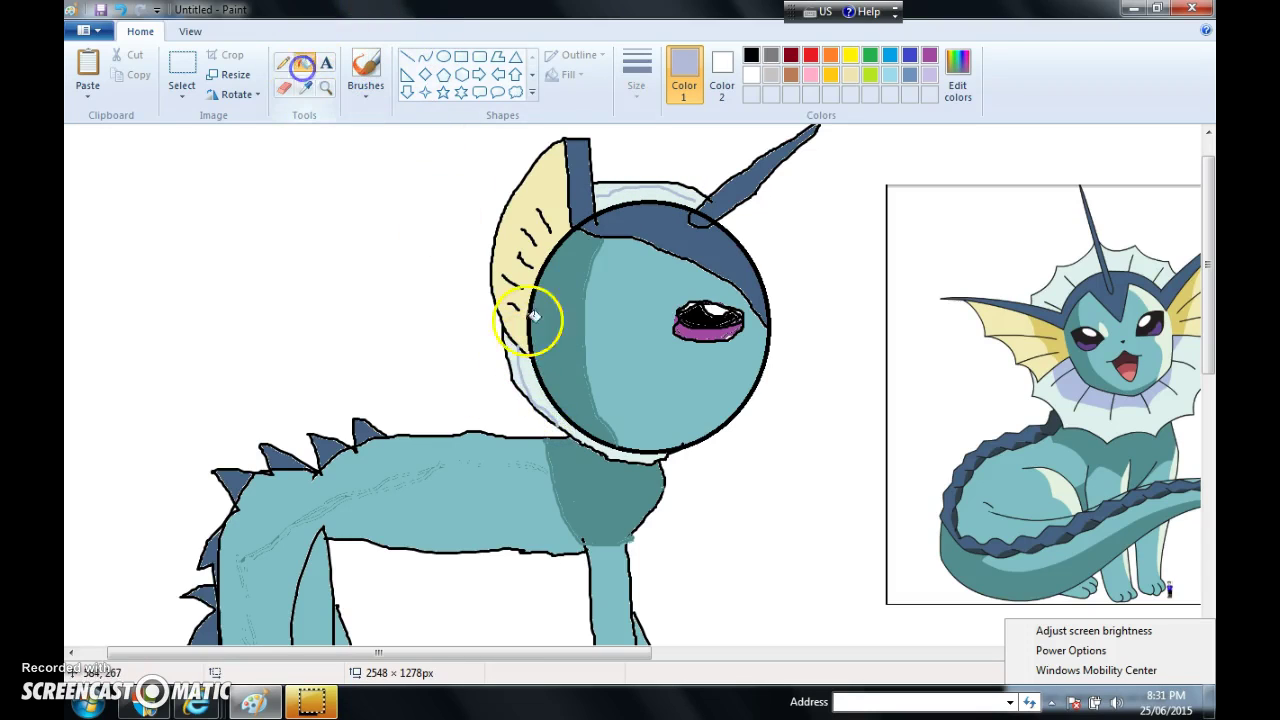
{"action": "left_click", "coordinate": [512, 348]}
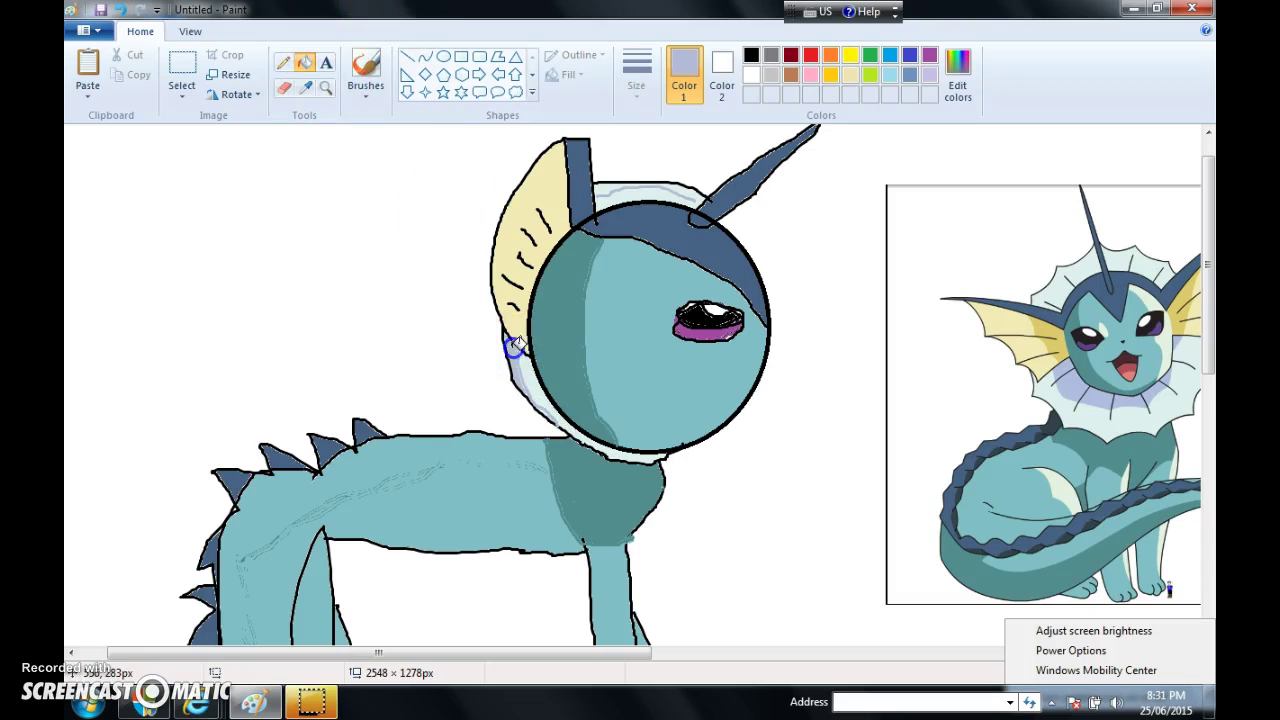
{"action": "left_click", "coordinate": [607, 188]}
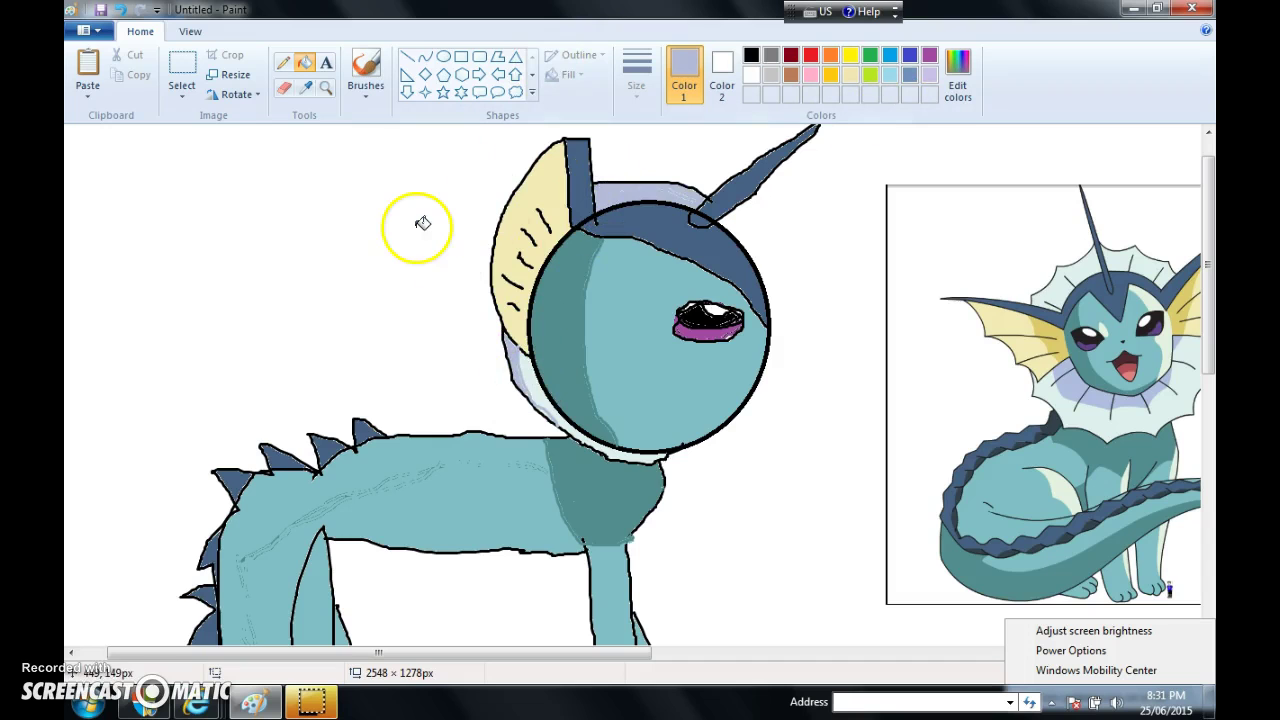
Brush short black toe lines on both front paws
{"action": "left_click_drag", "start_coordinate": [1208, 325], "coordinate": [1207, 410]}
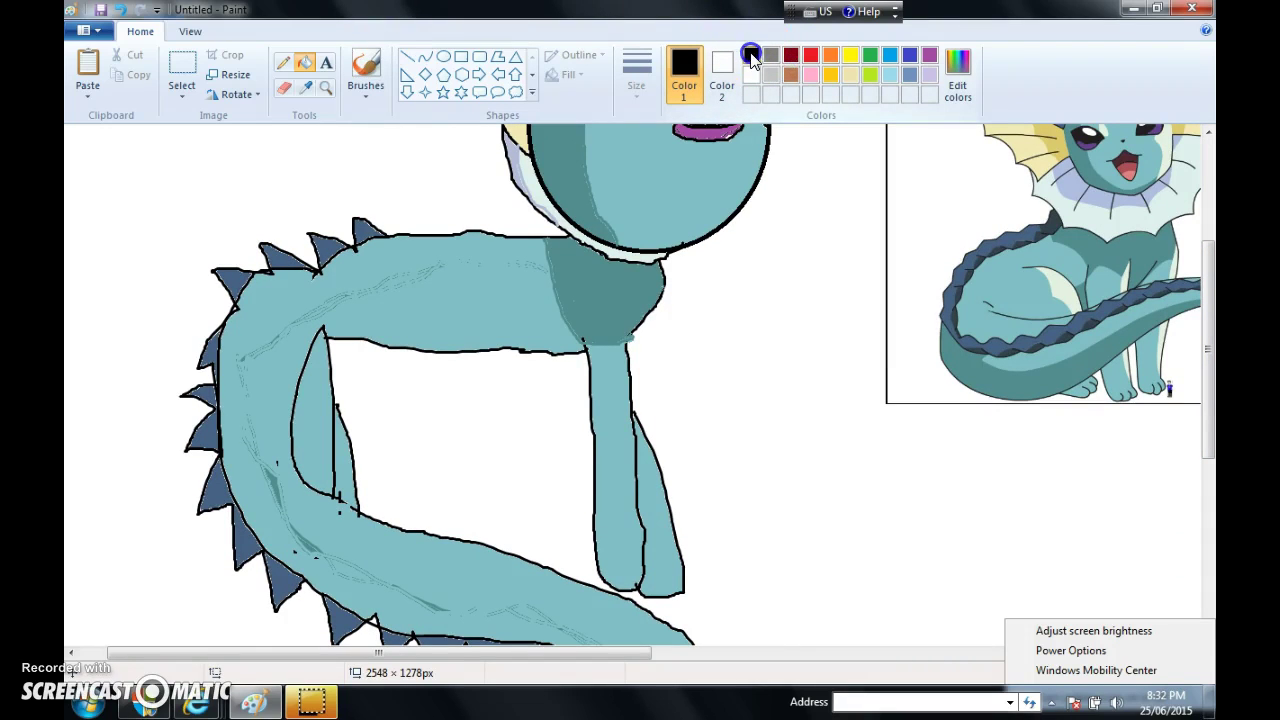
{"action": "left_click", "coordinate": [366, 70]}
{"action": "mouse_move", "coordinate": [603, 479]}
{"action": "left_mouse_down"}
{"action": "mouse_move", "coordinate": [629, 586]}
{"action": "mouse_move", "coordinate": [660, 572]}
{"action": "mouse_move", "coordinate": [673, 585]}
{"action": "left_mouse_up"}
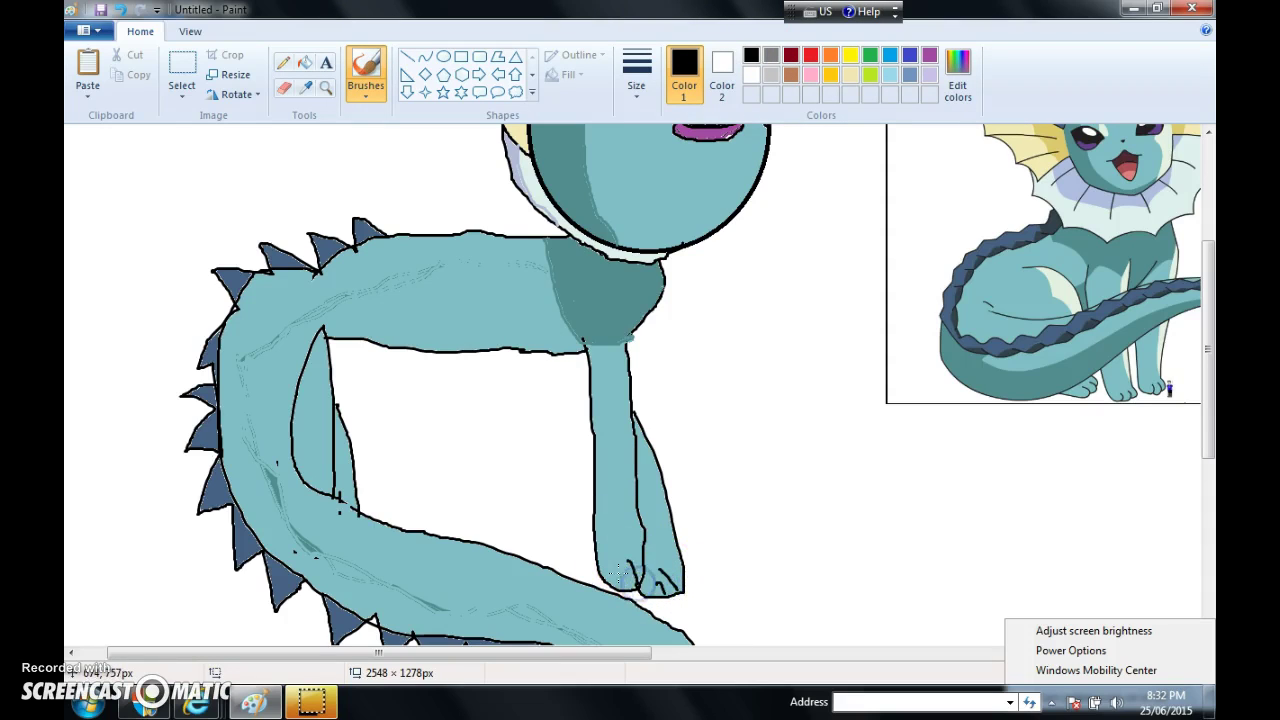
{"action": "left_click", "coordinate": [372, 470]}
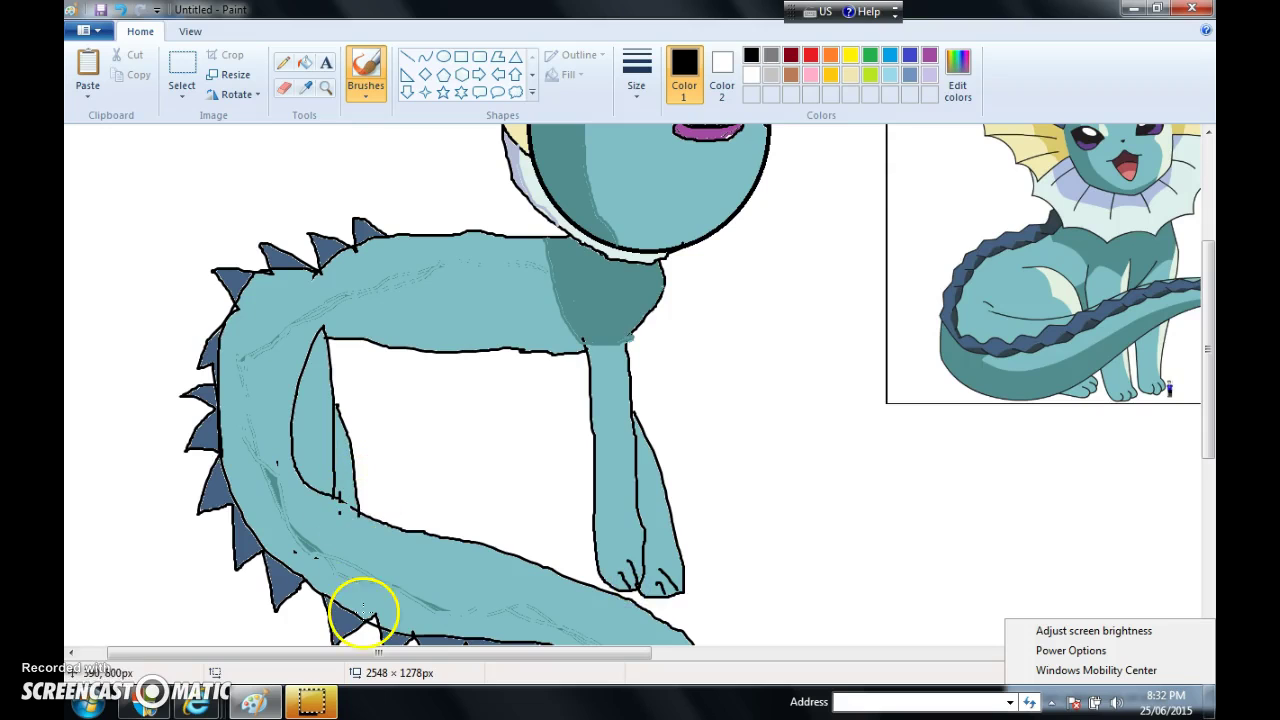
Sample the reference's darker yellow, brush a diagonal boundary across the ear fin, and fill the fin's lower part
{"action": "left_click_drag", "start_coordinate": [1210, 385], "coordinate": [1210, 285]}
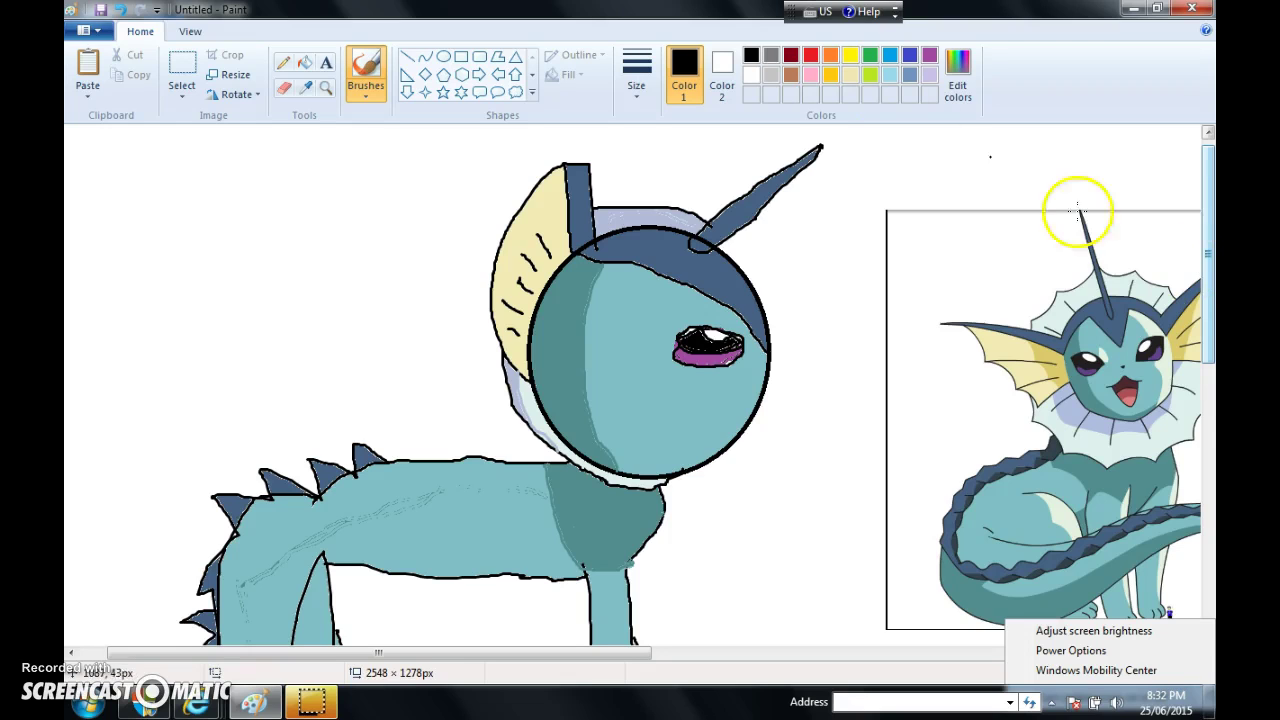
{"action": "left_click", "coordinate": [288, 90]}
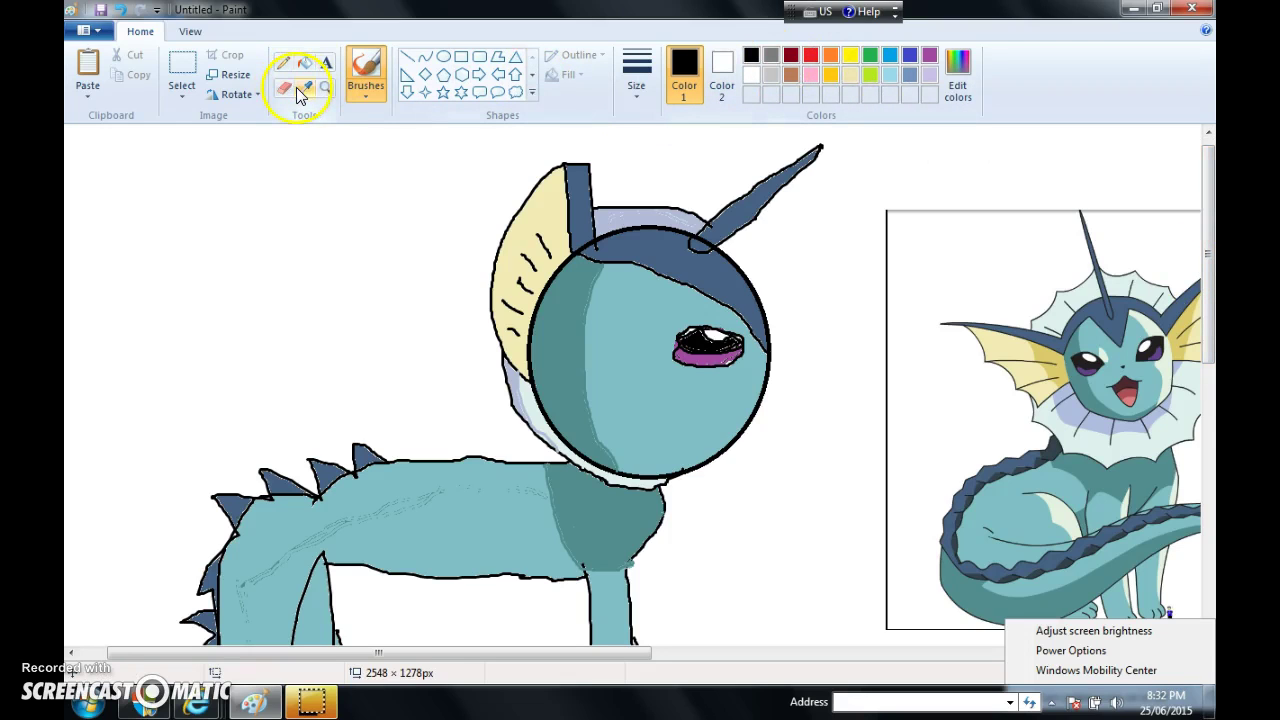
{"action": "left_click", "coordinate": [300, 88]}
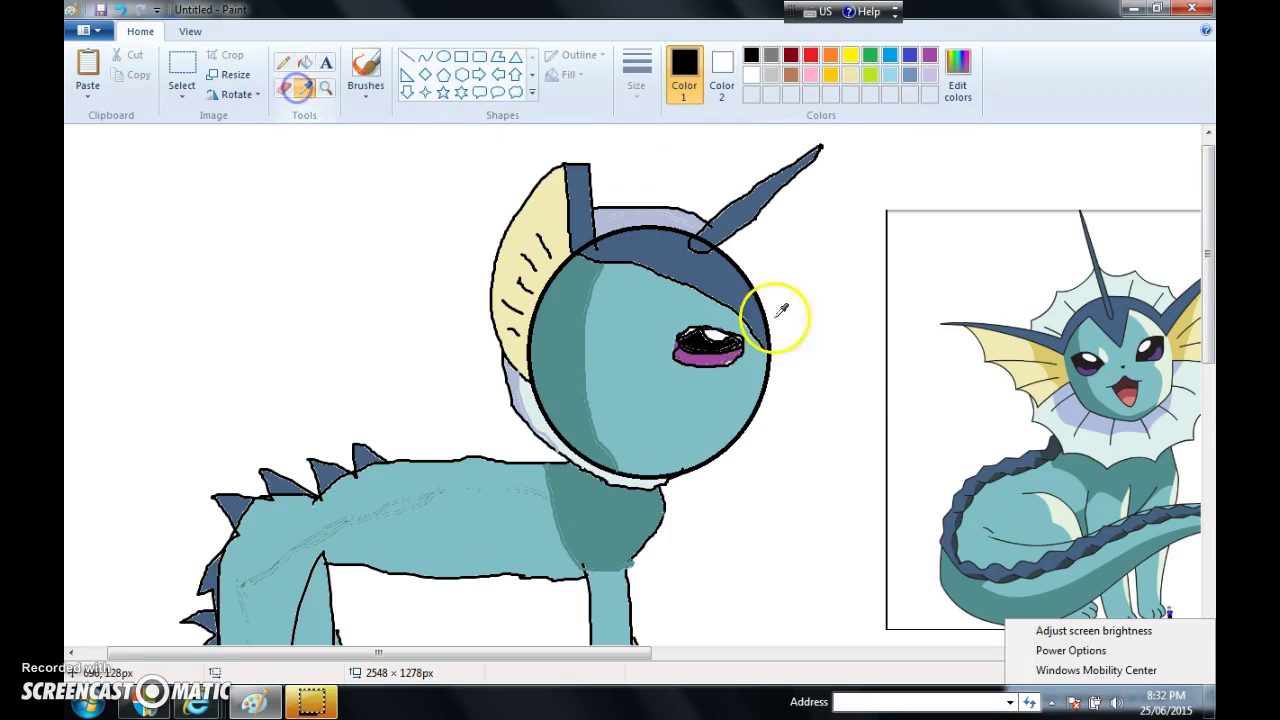
{"action": "left_click", "coordinate": [1057, 372]}
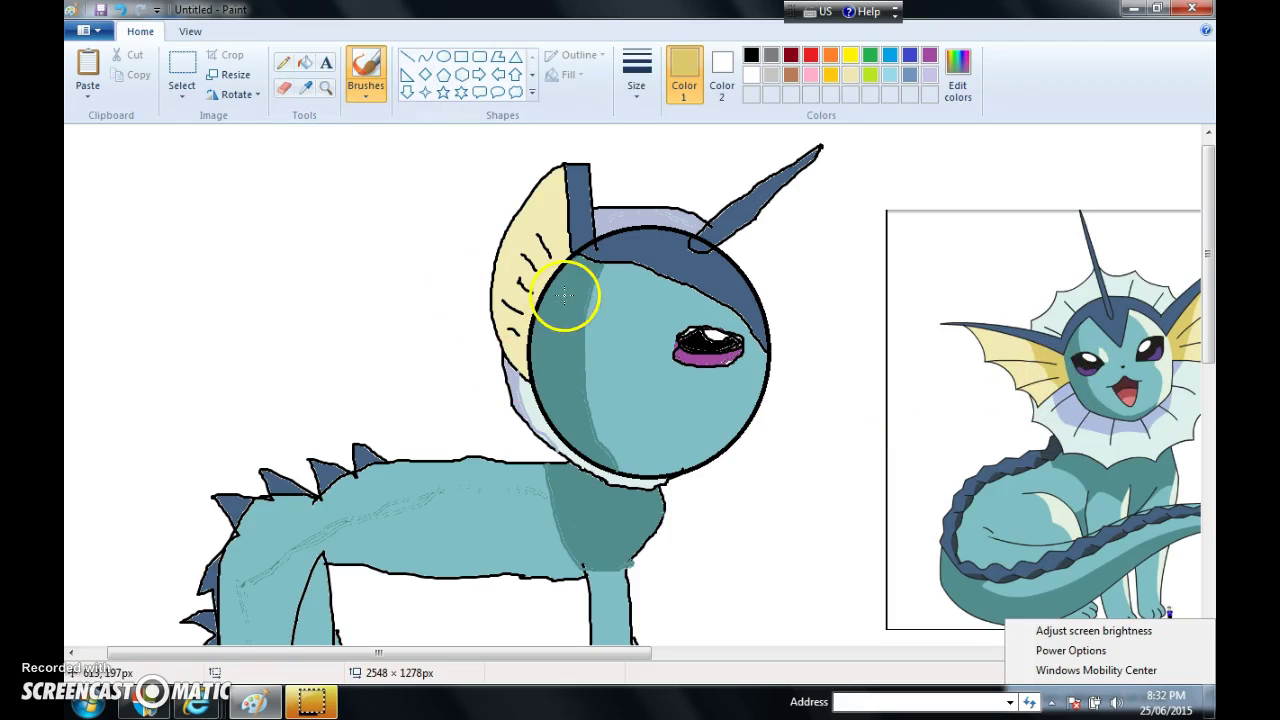
{"action": "left_click_drag", "start_coordinate": [498, 240], "coordinate": [528, 292]}
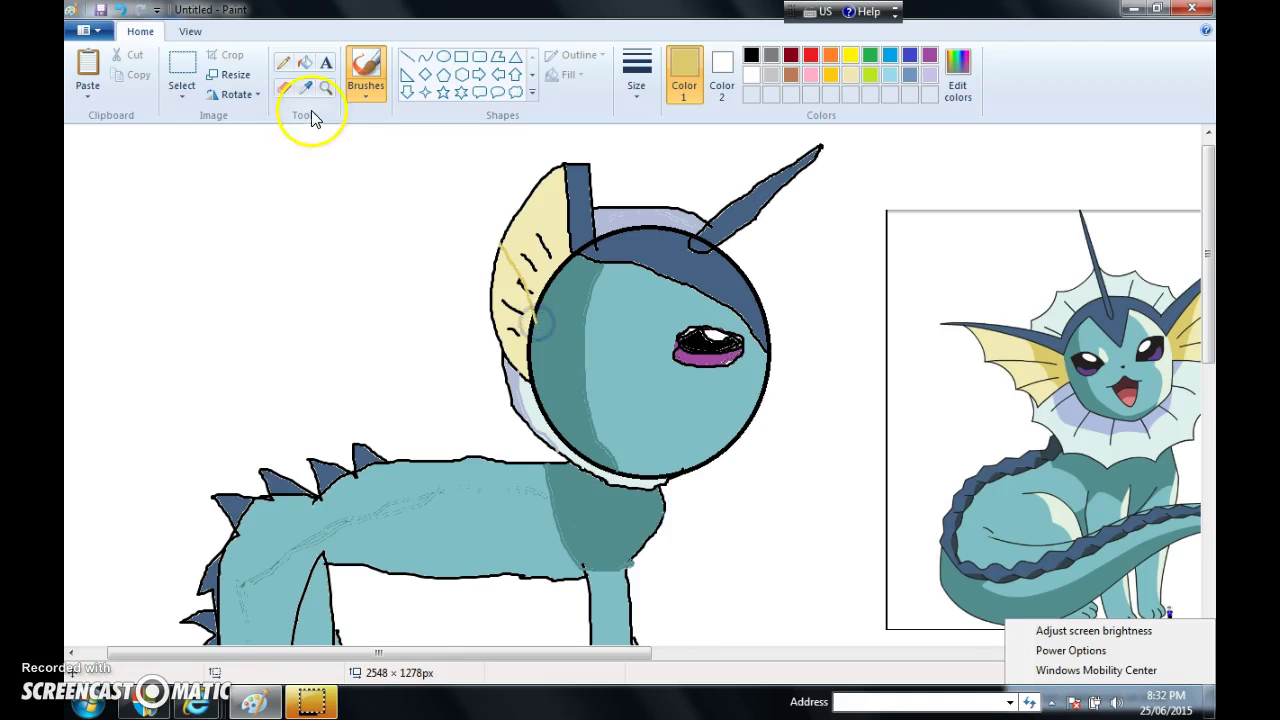
{"action": "left_click", "coordinate": [305, 62]}
{"action": "left_click", "coordinate": [507, 277]}
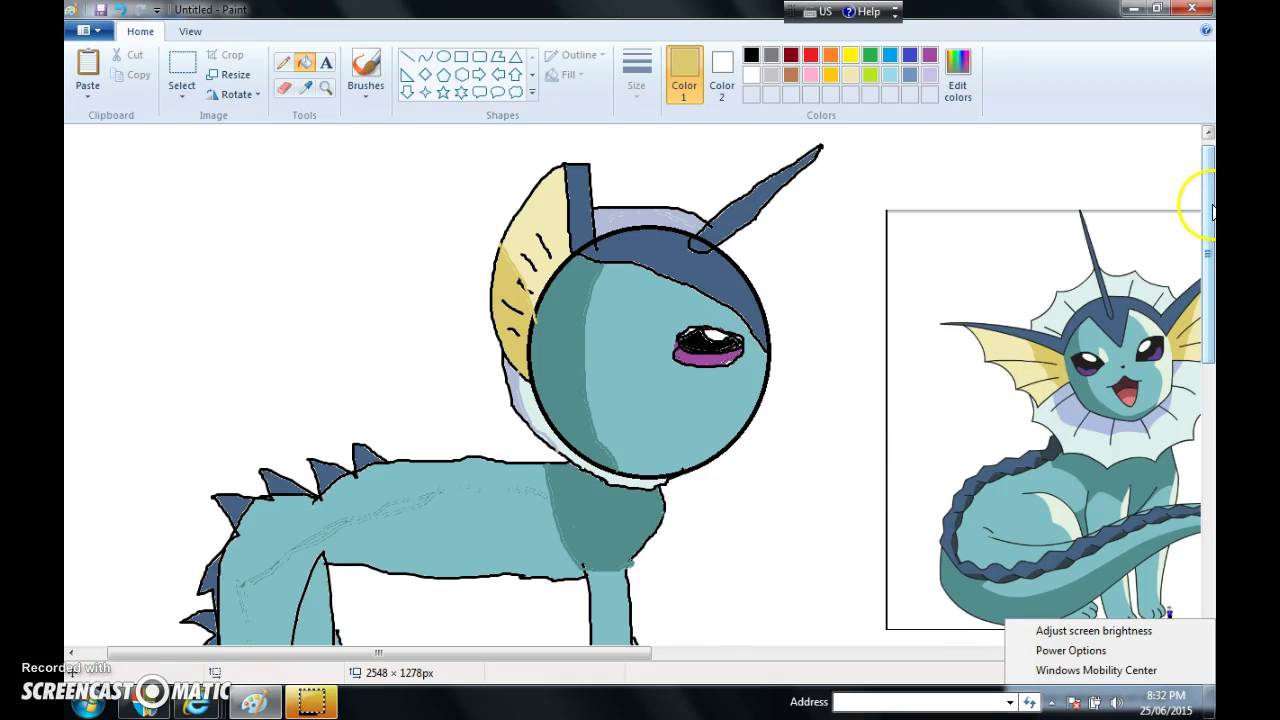
Sample the chest's dark teal and trace a brush line from the chest along the back and tail to the tail fin's notch
{"action": "left_click_drag", "start_coordinate": [1210, 205], "coordinate": [1205, 333]}
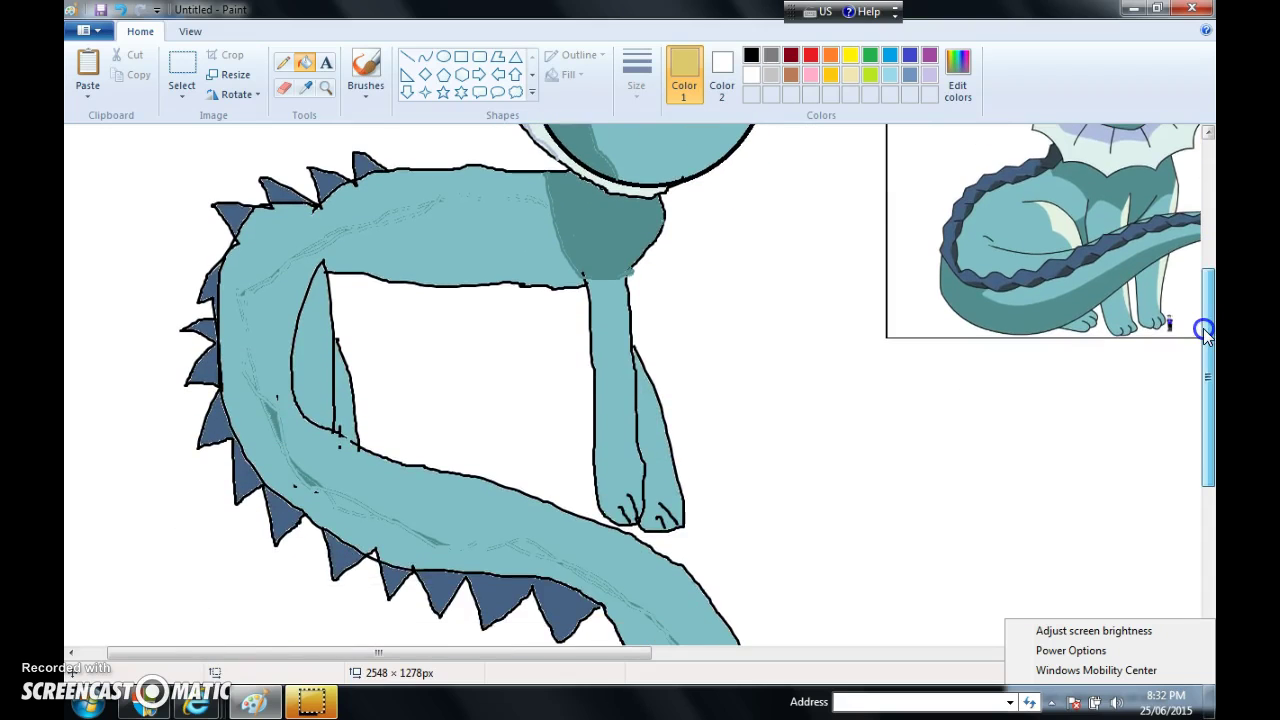
{"action": "left_click", "coordinate": [307, 88]}
{"action": "left_click", "coordinate": [608, 226]}
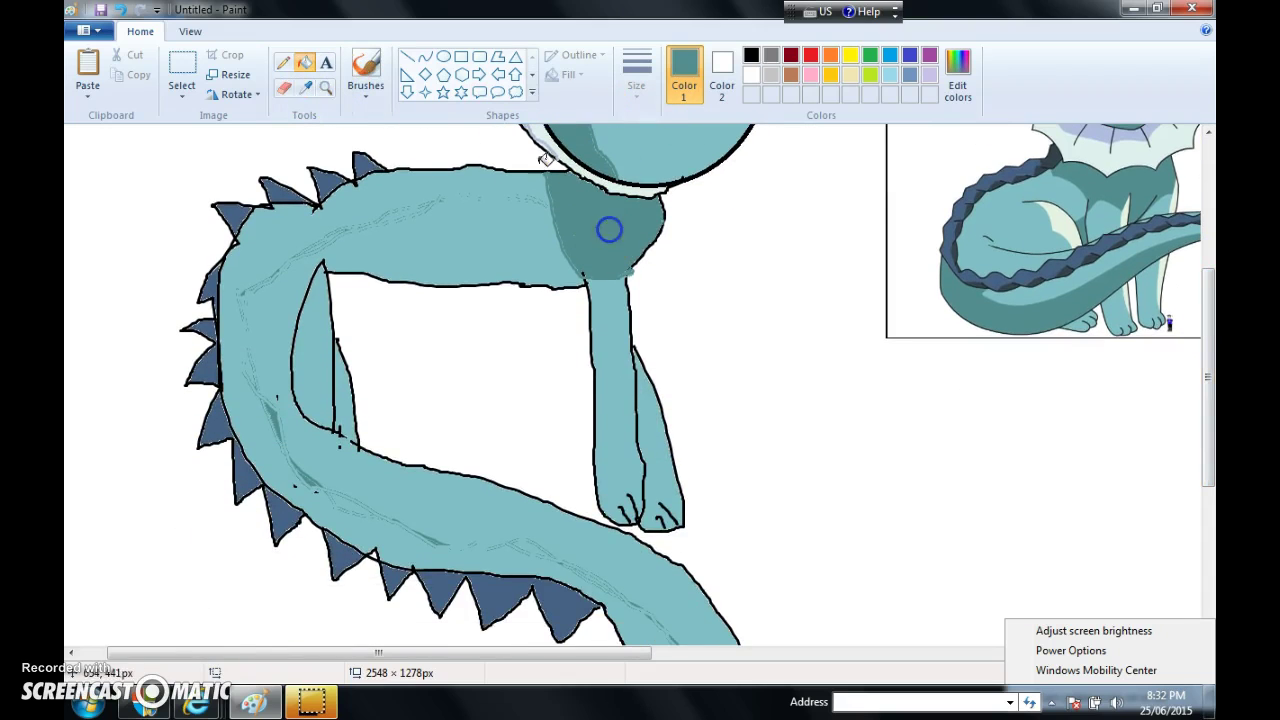
{"action": "left_click", "coordinate": [358, 68]}
{"action": "left_click", "coordinate": [542, 203]}
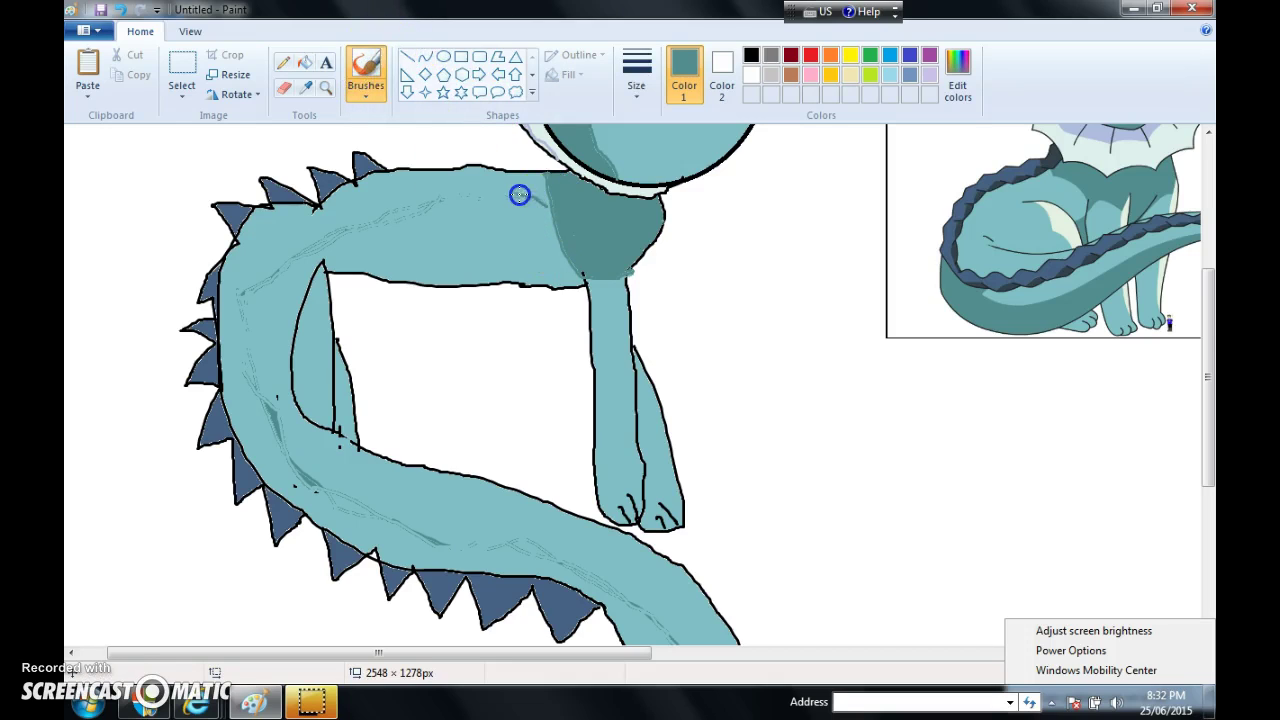
{"action": "left_click_drag", "start_coordinate": [528, 195], "coordinate": [552, 206]}
{"action": "mouse_move", "coordinate": [357, 227]}
{"action": "left_mouse_down"}
{"action": "mouse_move", "coordinate": [284, 294]}
{"action": "mouse_move", "coordinate": [264, 399]}
{"action": "left_mouse_up"}
{"action": "mouse_move", "coordinate": [301, 447]}
{"action": "left_mouse_down"}
{"action": "mouse_move", "coordinate": [399, 516]}
{"action": "mouse_move", "coordinate": [510, 548]}
{"action": "left_mouse_up"}
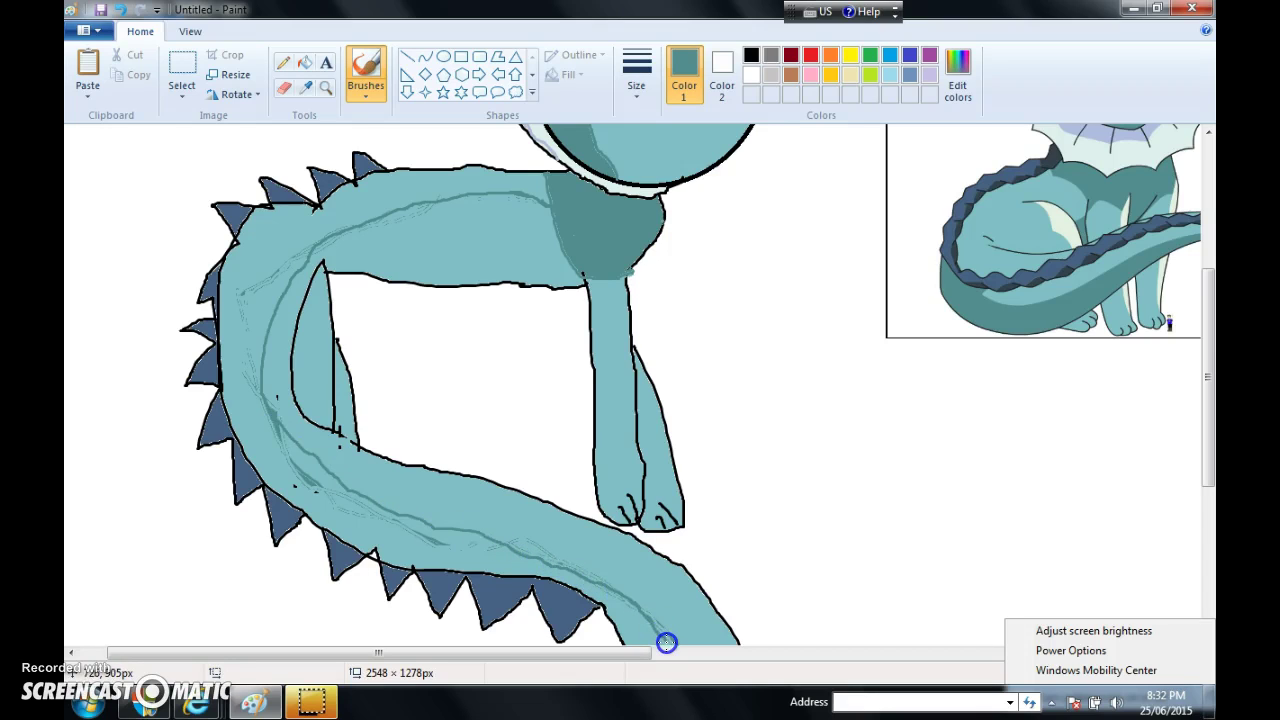
{"action": "left_click_drag", "start_coordinate": [1200, 316], "coordinate": [1208, 408]}
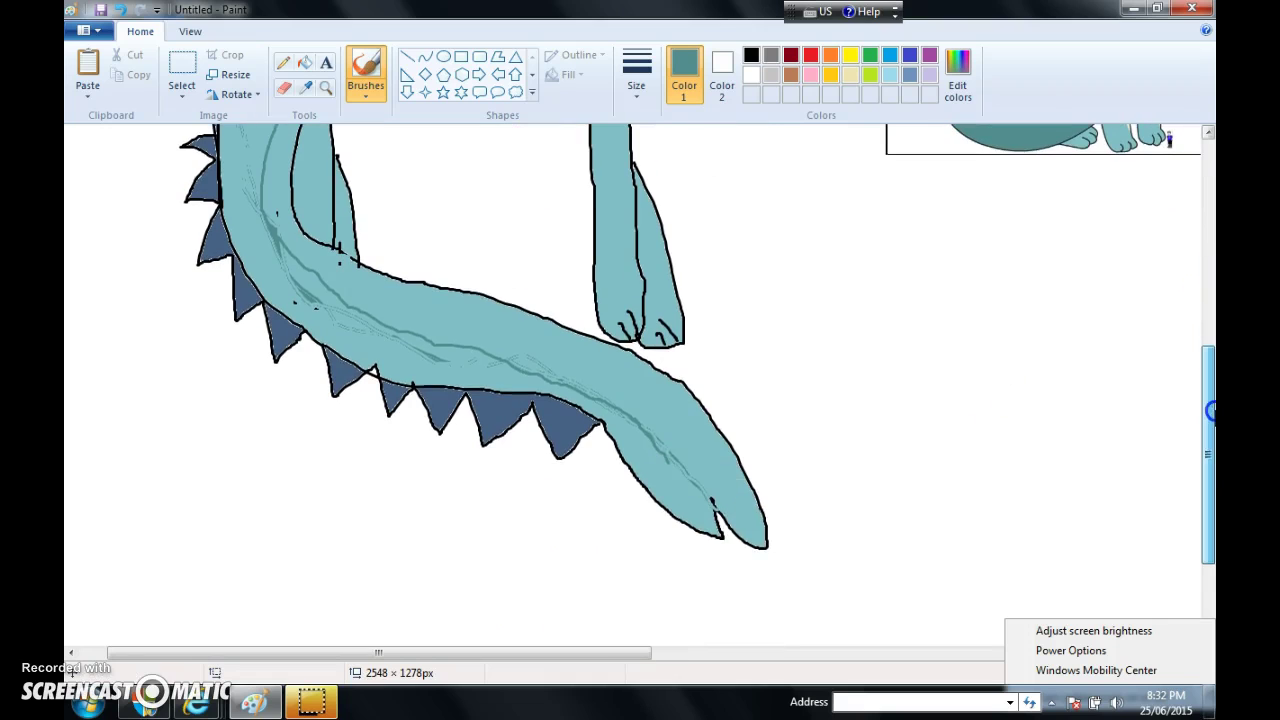
{"action": "left_click", "coordinate": [665, 459]}
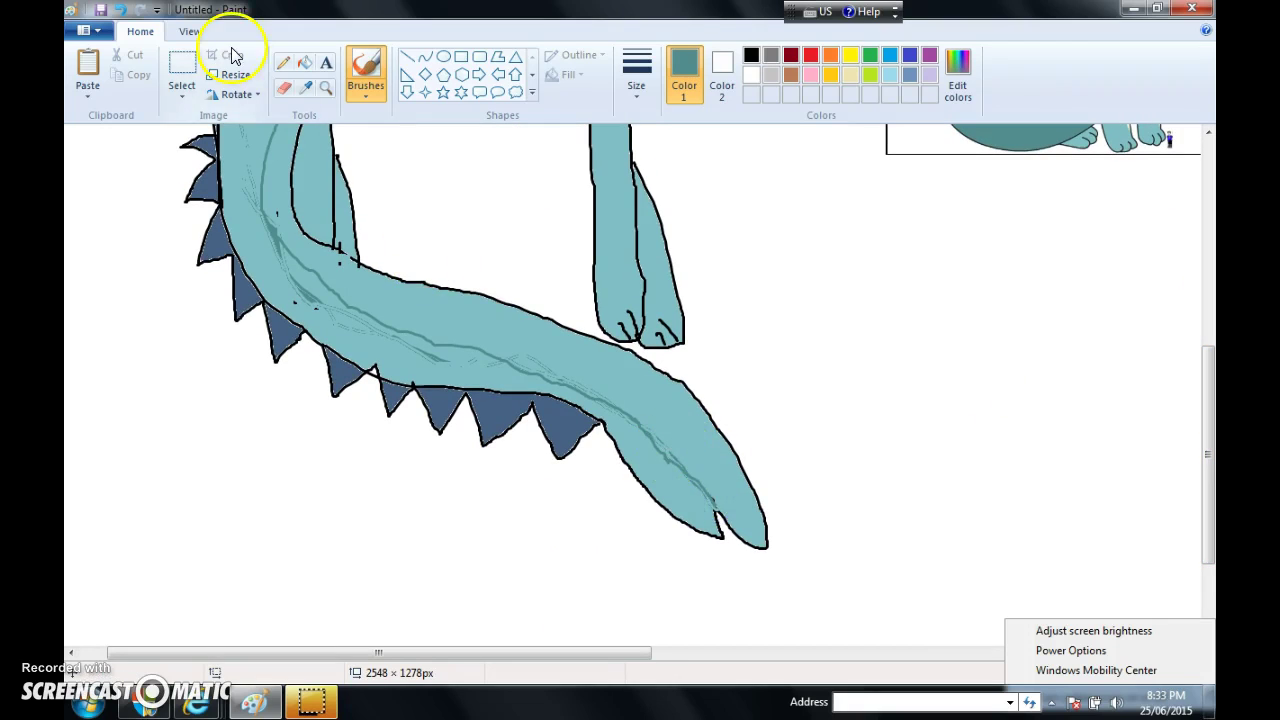
Fill the spiked outer side of the back and tail with dark teal
{"action": "left_click", "coordinate": [304, 62]}
{"action": "left_click", "coordinate": [282, 216]}
{"action": "left_click_drag", "start_coordinate": [1207, 380], "coordinate": [1200, 320]}
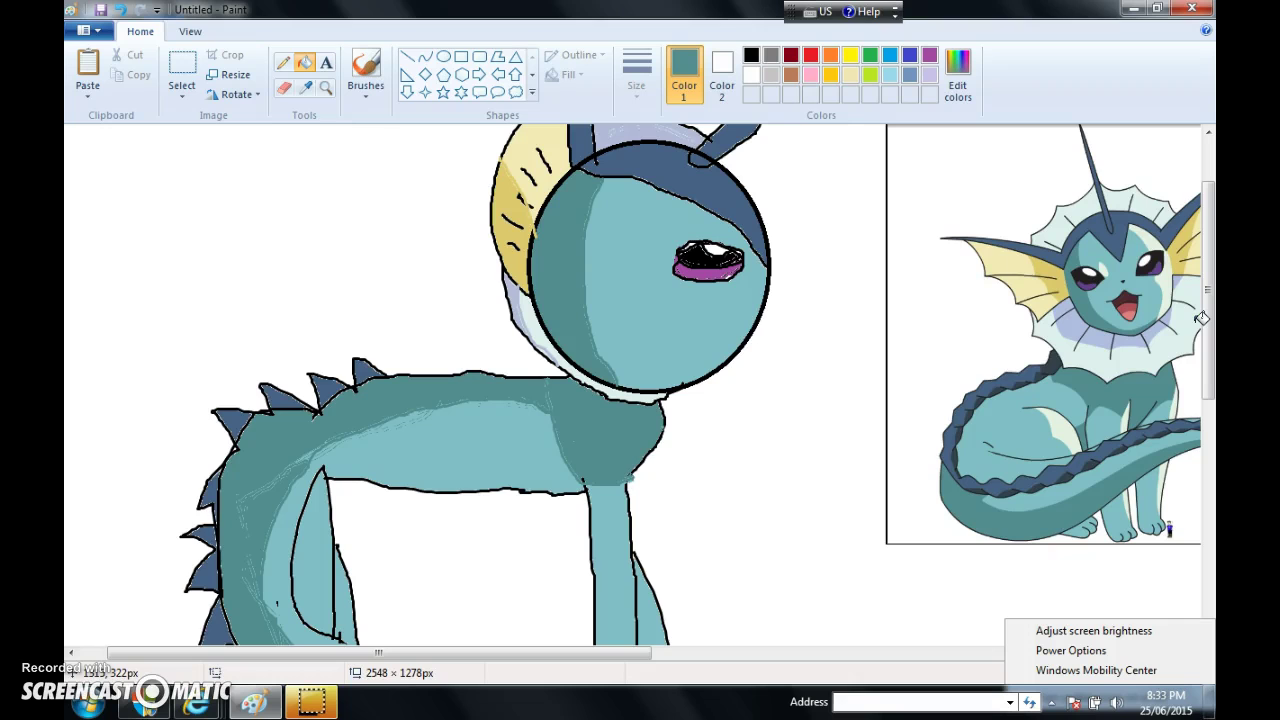
Brush dark teal shadow boundary lines down the hind leg sections and both front legs
{"action": "scroll", "coordinate": [1150, 310], "scroll_direction": "down", "scroll_amount": 3}
{"action": "left_click", "coordinate": [366, 88]}
{"action": "mouse_move", "coordinate": [325, 378]}
{"action": "left_mouse_down"}
{"action": "mouse_move", "coordinate": [314, 522]}
{"action": "mouse_move", "coordinate": [338, 490]}
{"action": "left_mouse_up"}
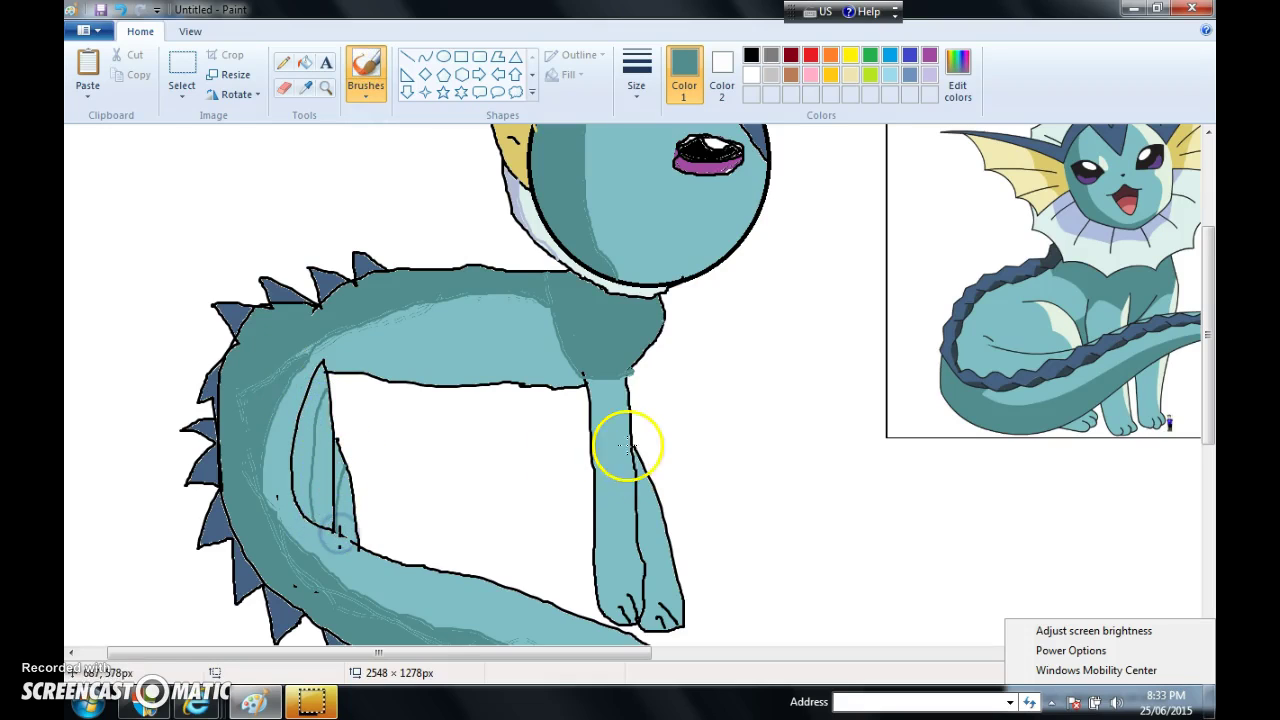
{"action": "left_click_drag", "start_coordinate": [609, 391], "coordinate": [614, 601]}
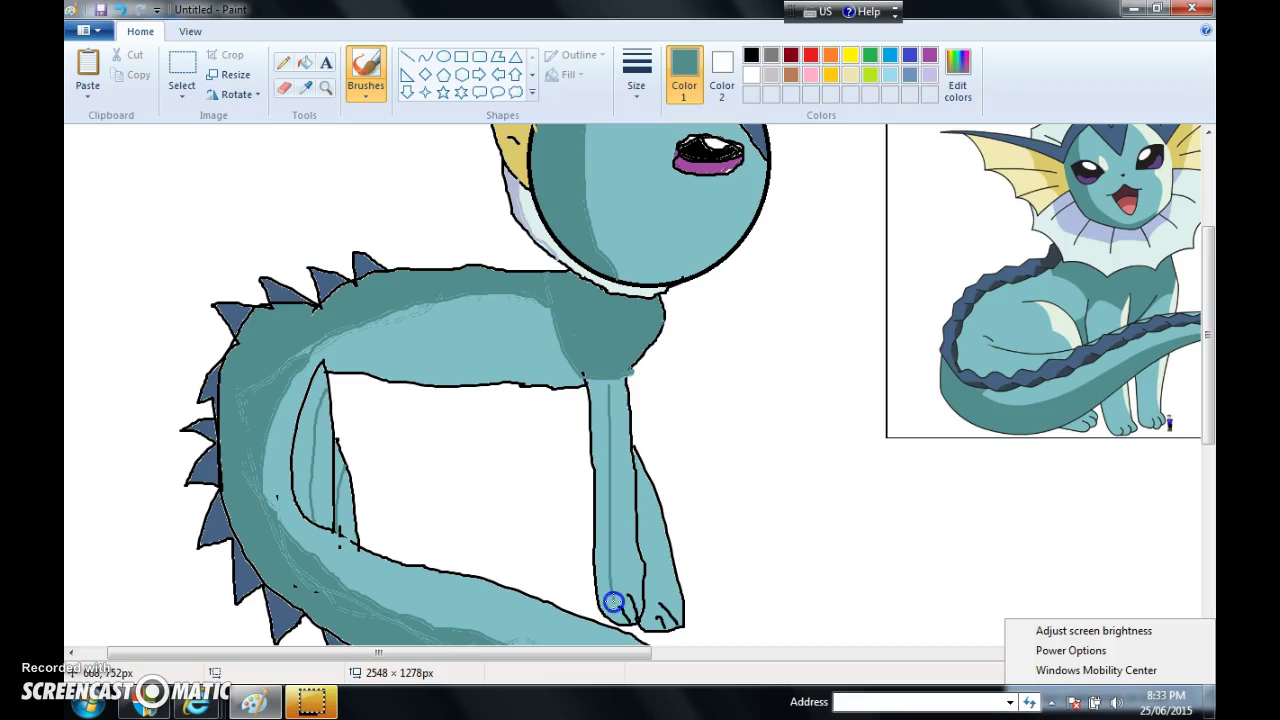
{"action": "left_click_drag", "start_coordinate": [651, 482], "coordinate": [648, 536]}
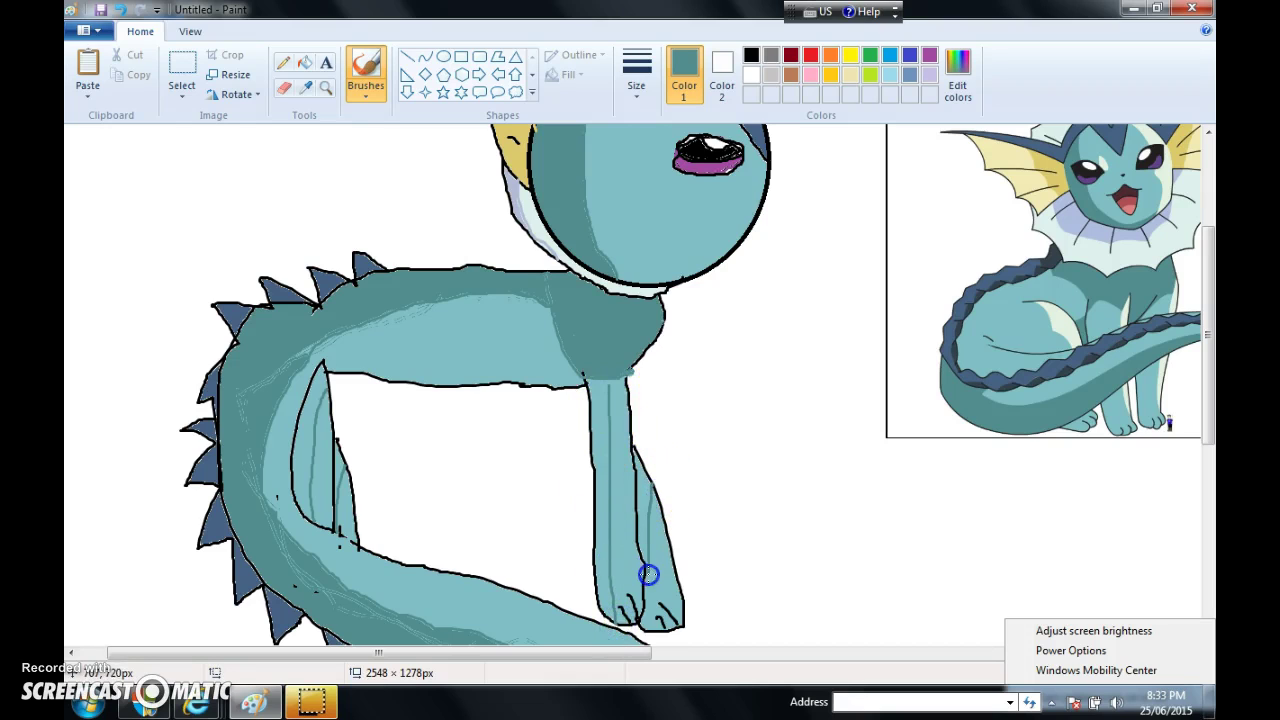
Fill the near front leg and the shadow strips on the far front leg and hind leg sections with dark teal
{"action": "left_click", "coordinate": [305, 62]}
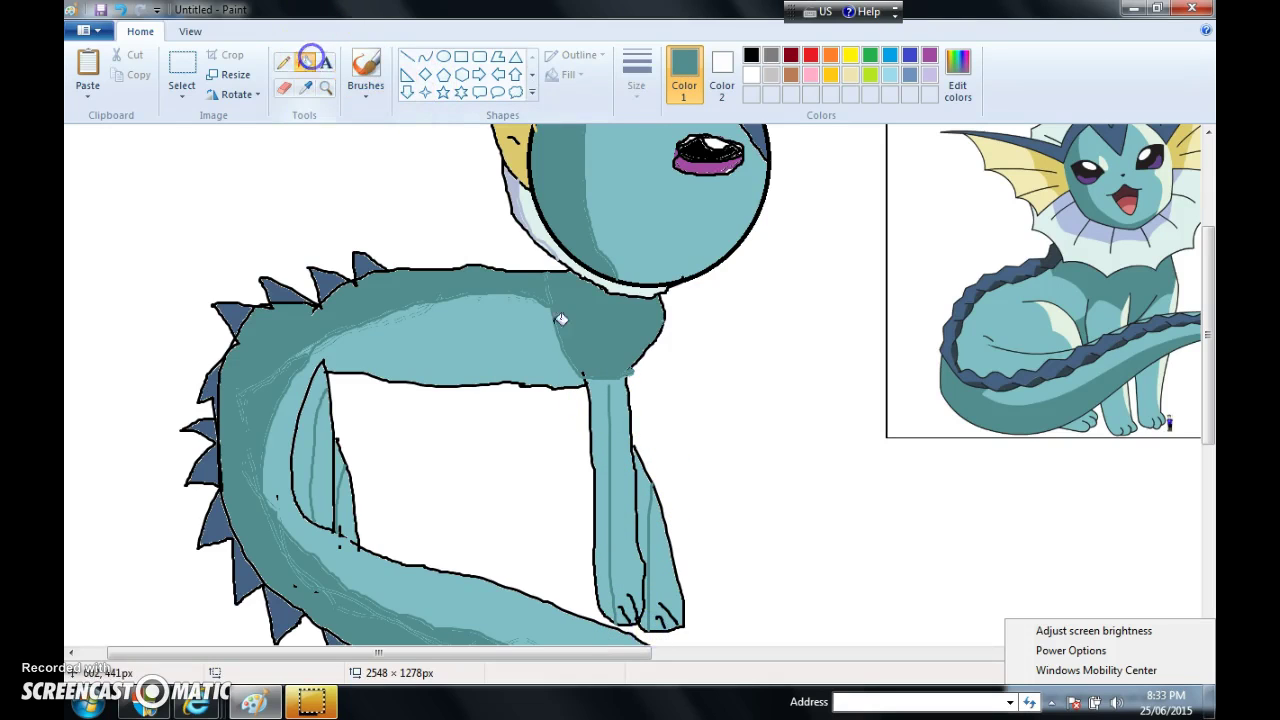
{"action": "left_click", "coordinate": [643, 480]}
{"action": "left_click", "coordinate": [598, 478]}
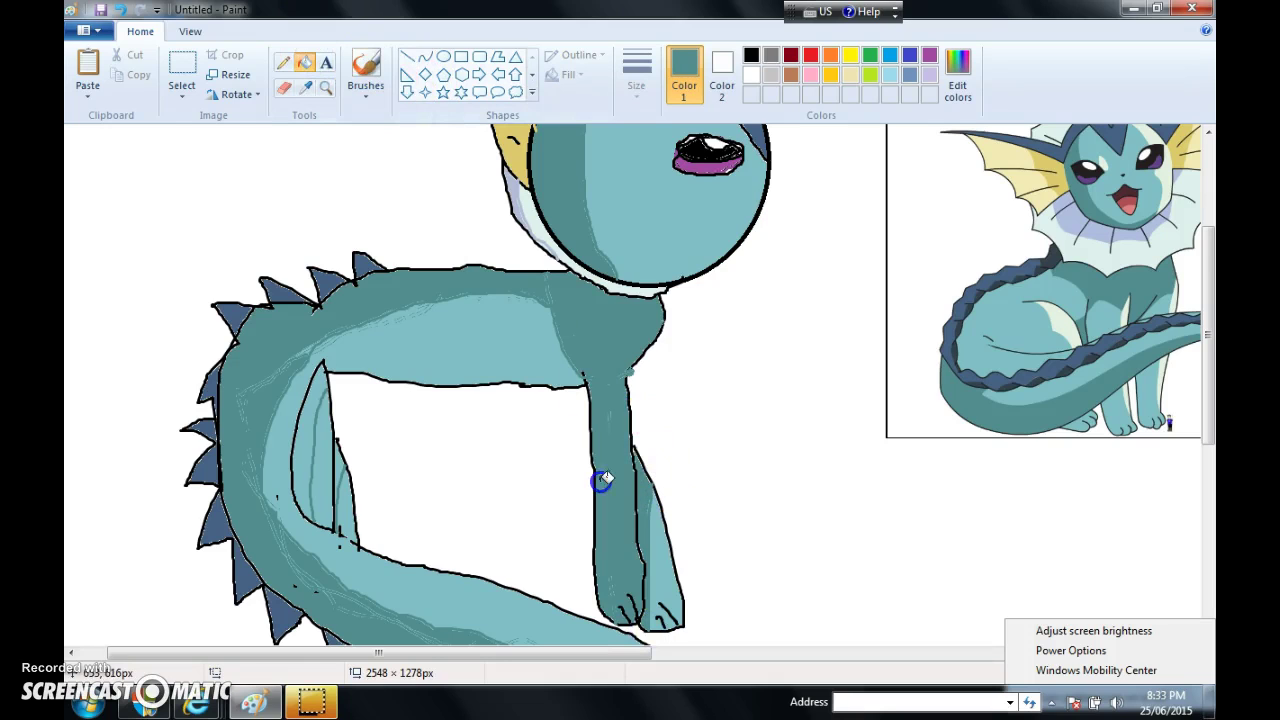
{"action": "left_click", "coordinate": [311, 436]}
{"action": "left_click", "coordinate": [337, 491]}
{"action": "left_click", "coordinate": [352, 80]}
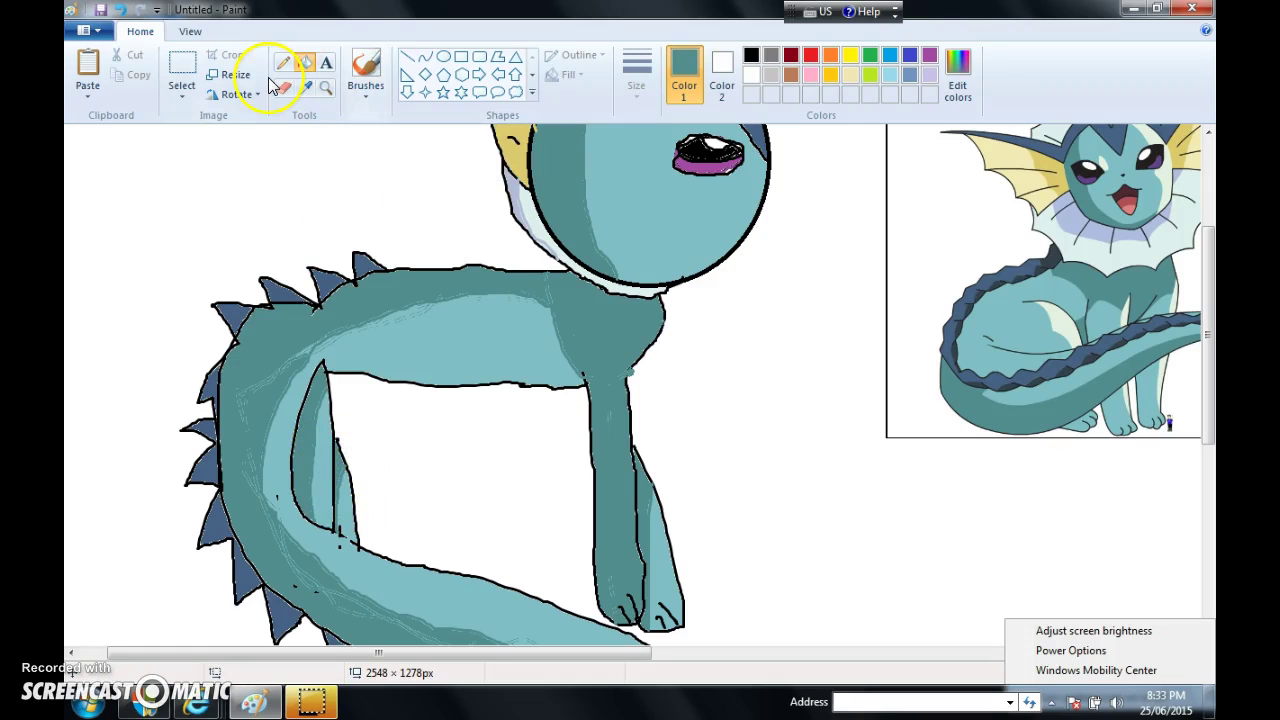
Sample the body's light teal, brush a dividing line down the near front leg, and fill the leg's front side with it
{"action": "left_click", "coordinate": [305, 88]}
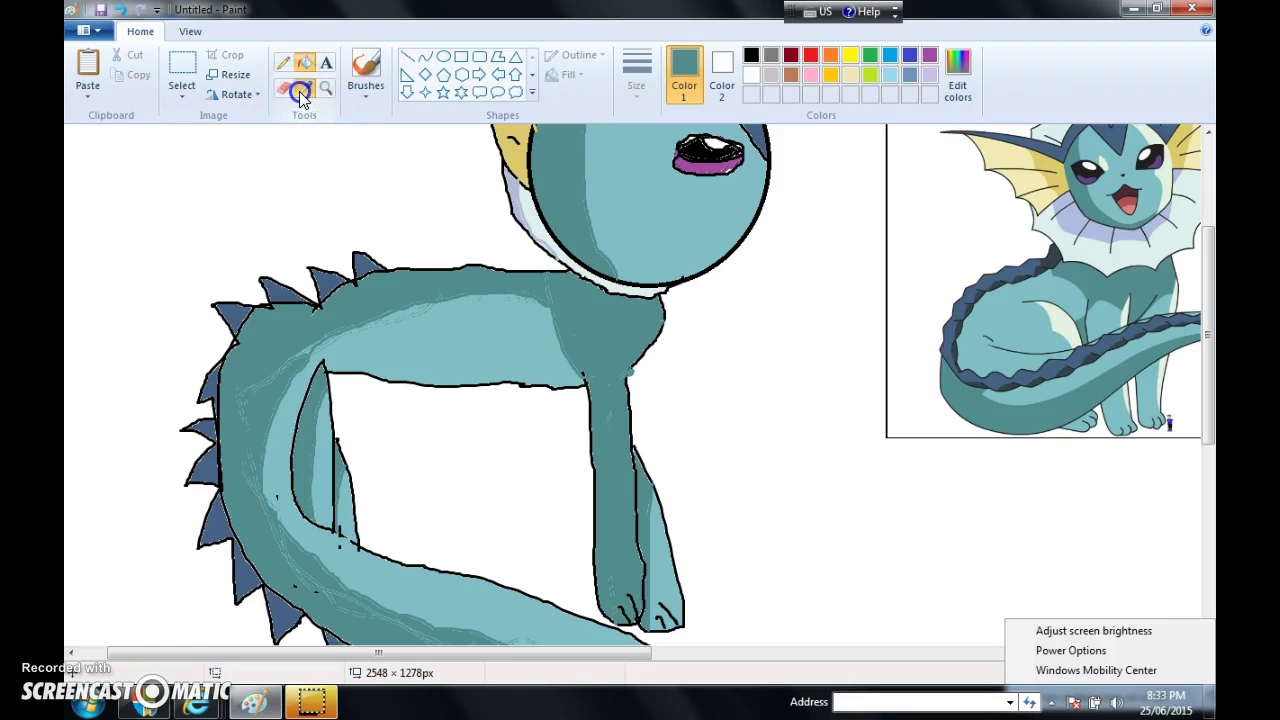
{"action": "left_click", "coordinate": [421, 349]}
{"action": "left_click", "coordinate": [370, 88]}
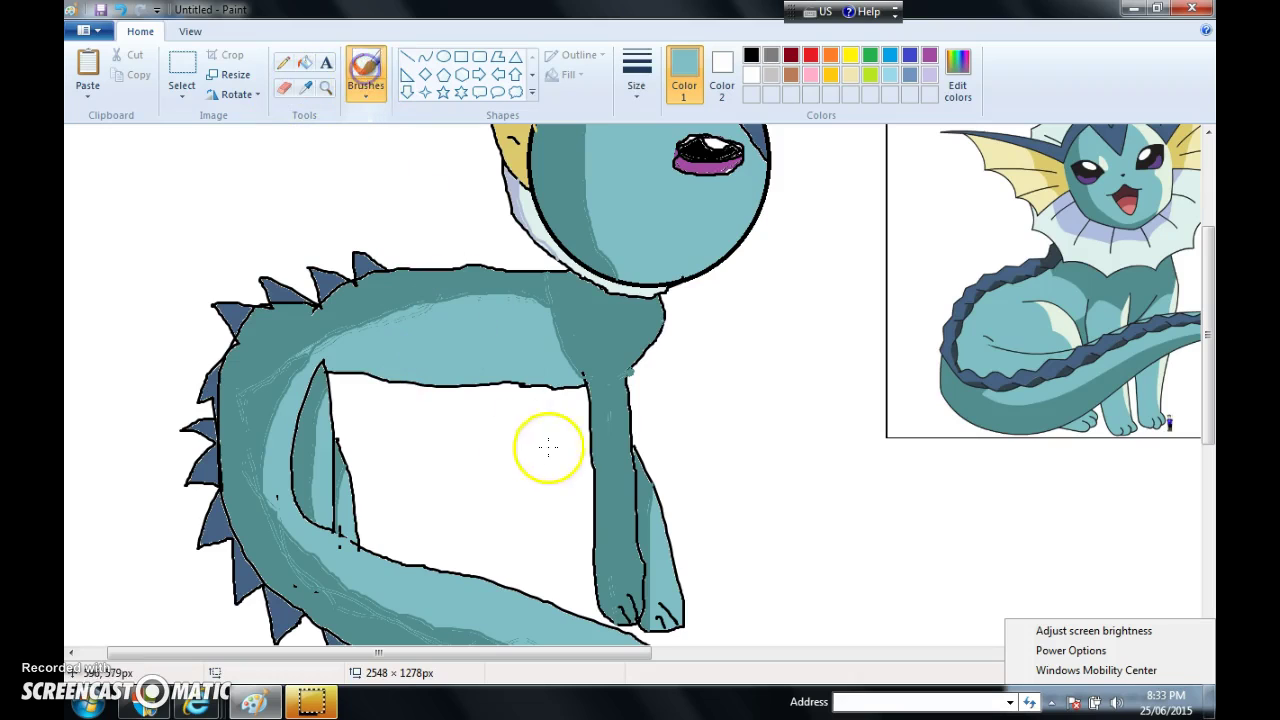
{"action": "left_click", "coordinate": [621, 507]}
{"action": "left_click_drag", "start_coordinate": [621, 507], "coordinate": [607, 611]}
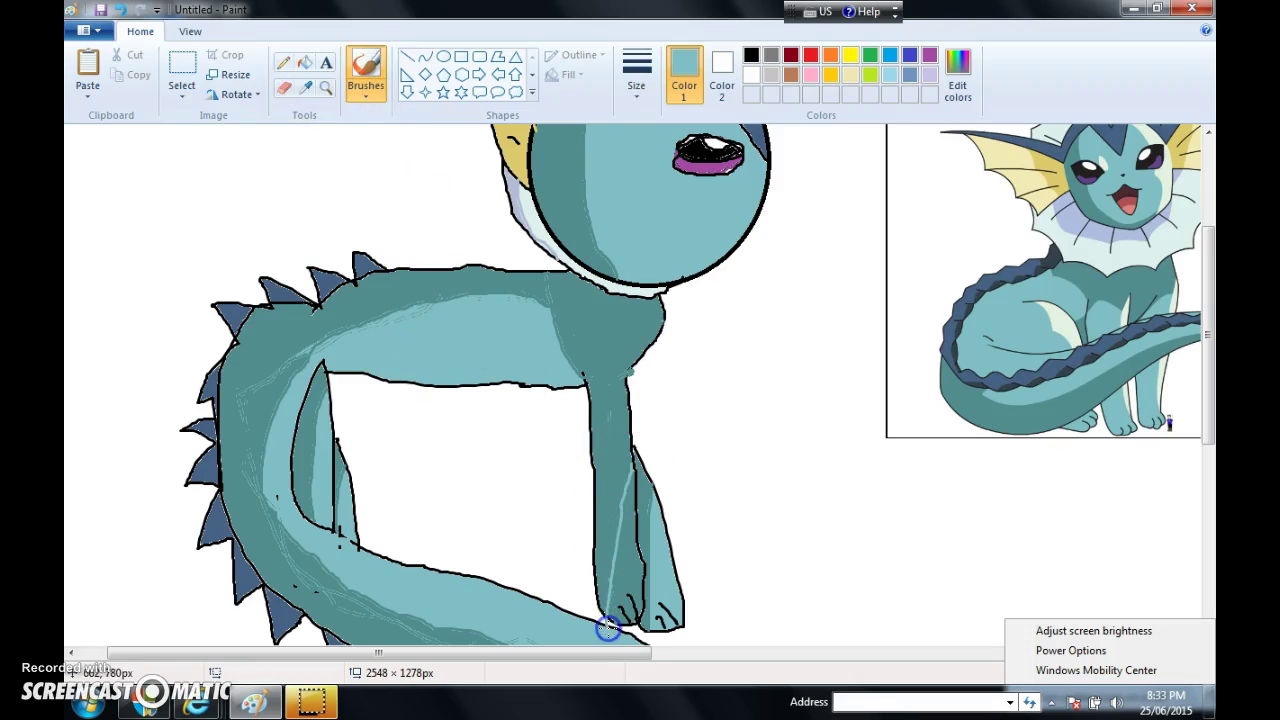
{"action": "left_click_drag", "start_coordinate": [480, 205], "coordinate": [420, 124]}
{"action": "left_click", "coordinate": [303, 65]}
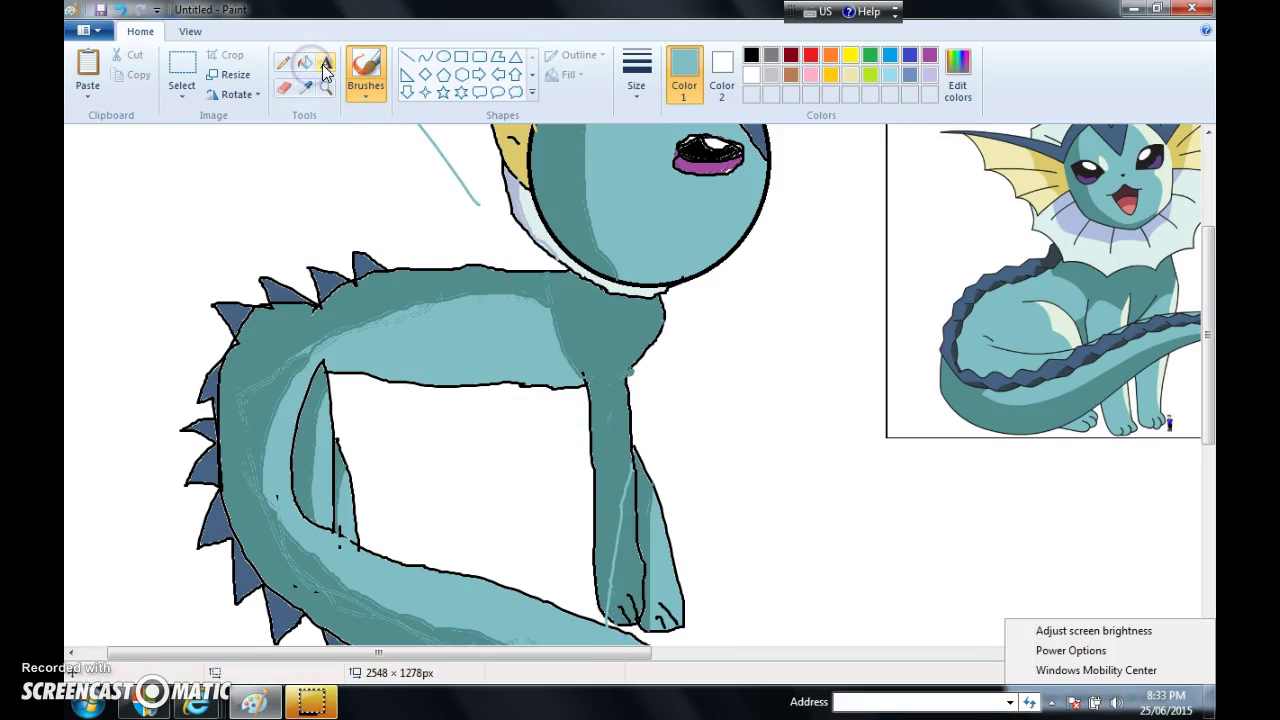
{"action": "left_click", "coordinate": [627, 563]}
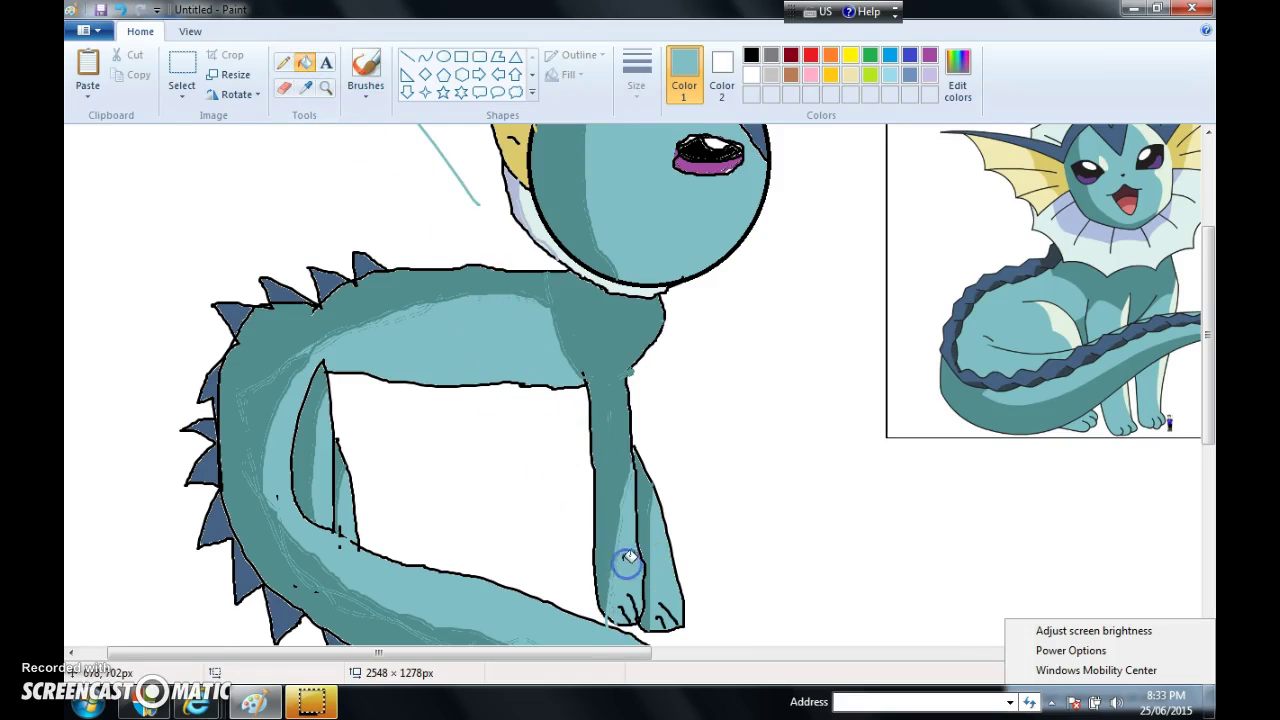
Fill the background and the enclosed area between the legs and tail with light teal
{"action": "left_click", "coordinate": [1208, 410]}
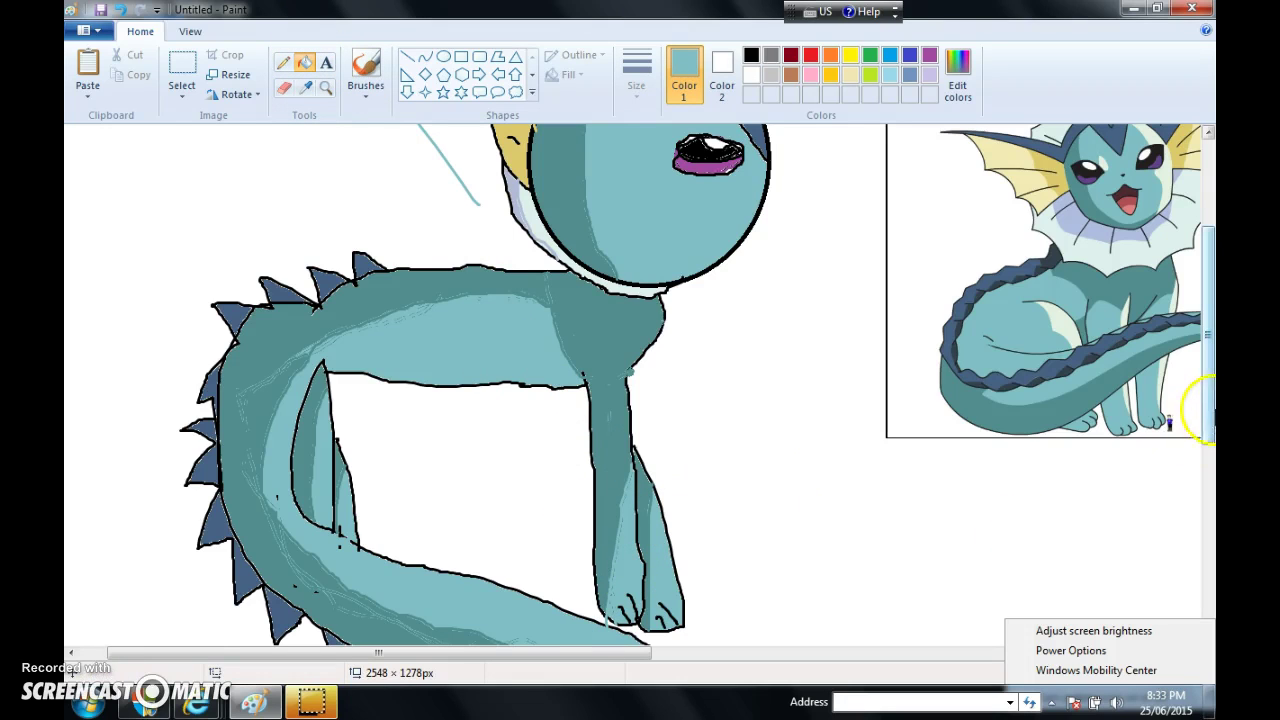
{"action": "left_click_drag", "start_coordinate": [1208, 386], "coordinate": [1208, 363]}
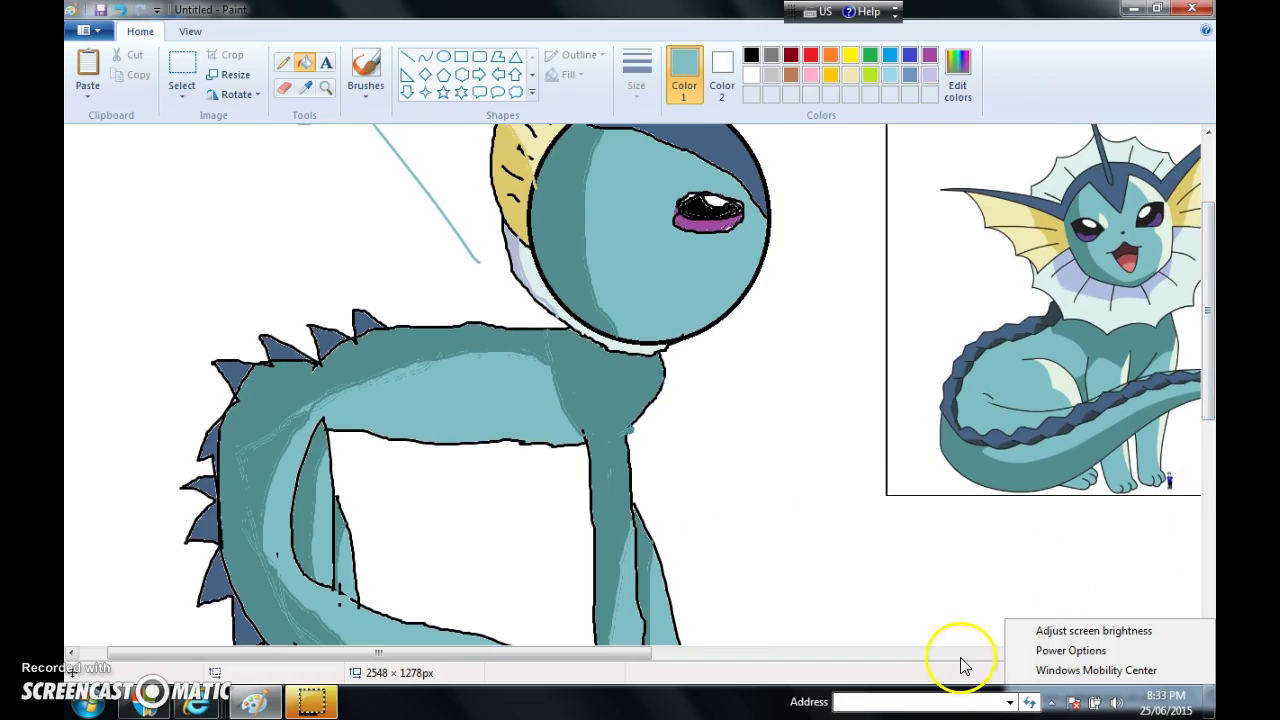
{"action": "left_click", "coordinate": [985, 635]}
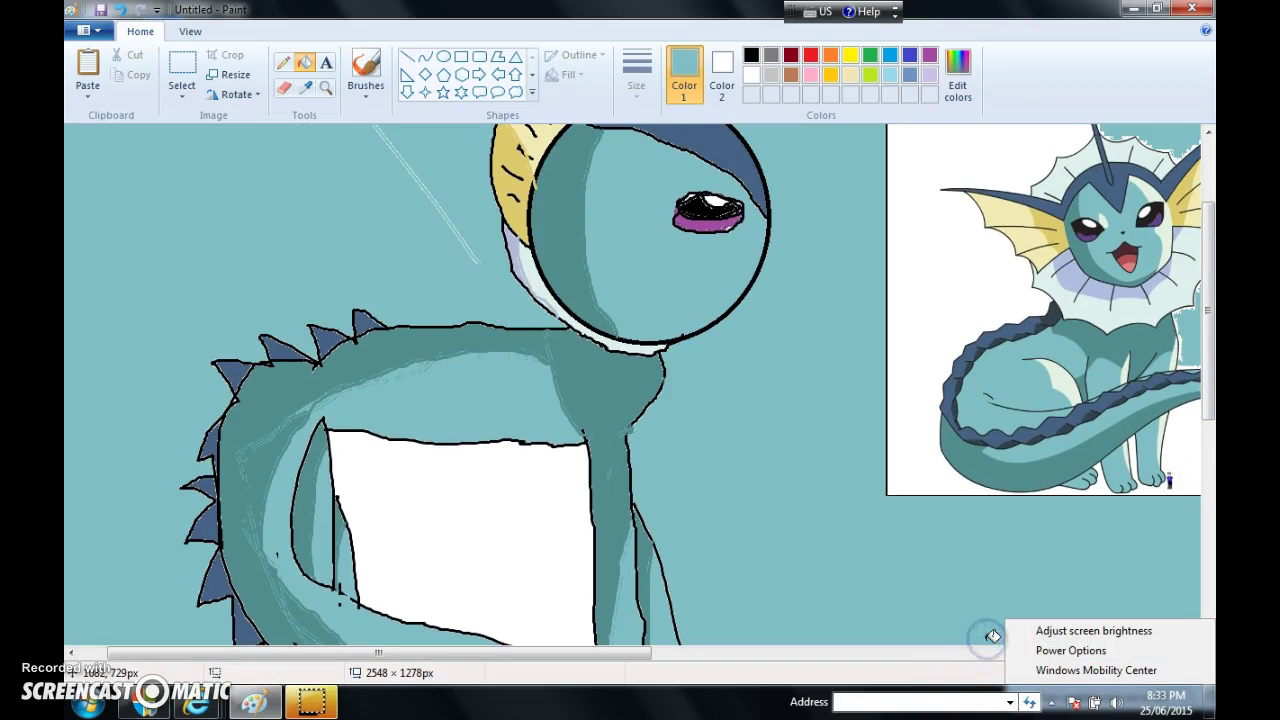
{"action": "left_click", "coordinate": [460, 506]}
Set the primary colour to white and fill the background around the Vaporeon with it
{"action": "left_click_drag", "start_coordinate": [1208, 322], "coordinate": [1207, 265]}
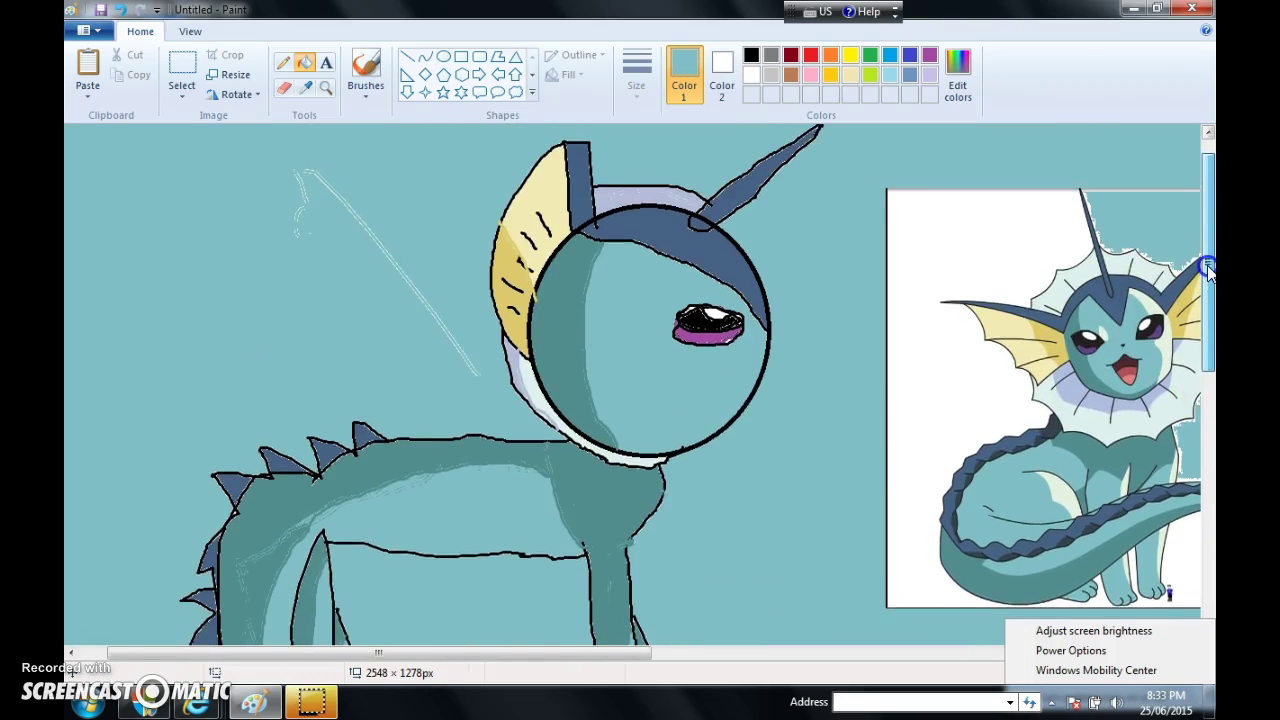
{"action": "left_click", "coordinate": [736, 66]}
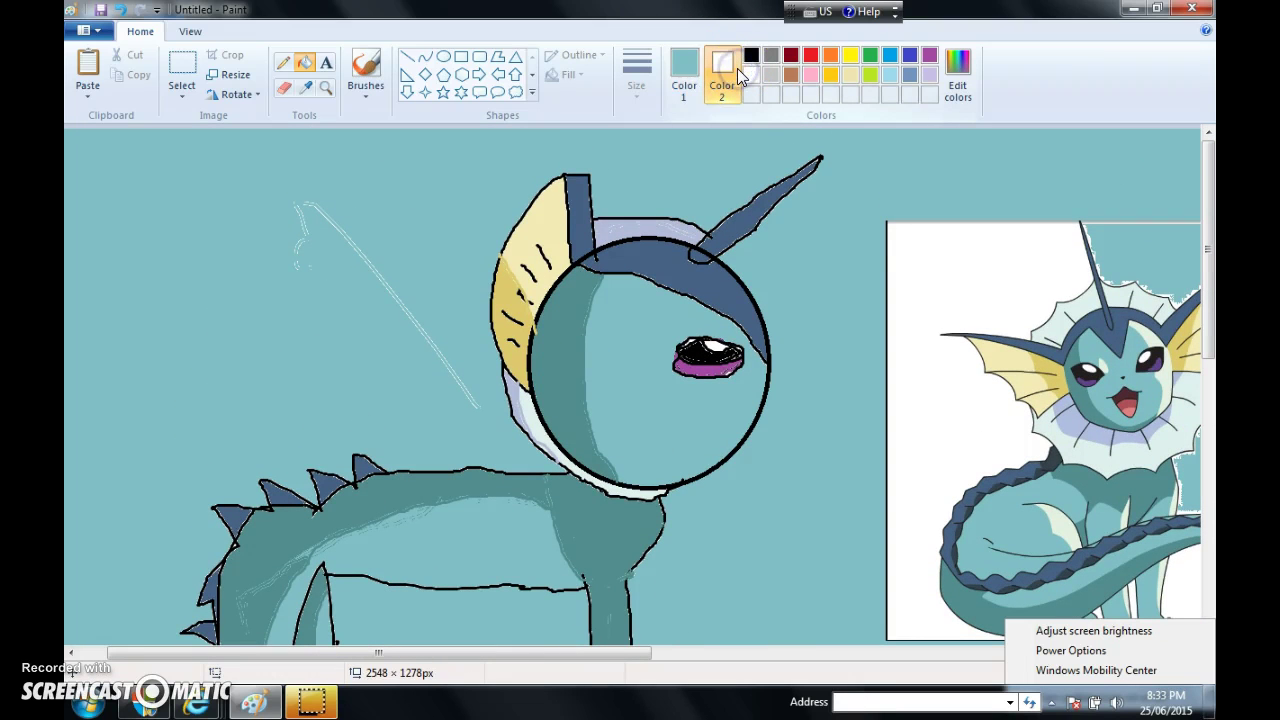
{"action": "left_click", "coordinate": [751, 75]}
{"action": "left_click", "coordinate": [684, 70]}
{"action": "left_click", "coordinate": [751, 75]}
{"action": "left_click", "coordinate": [432, 251]}
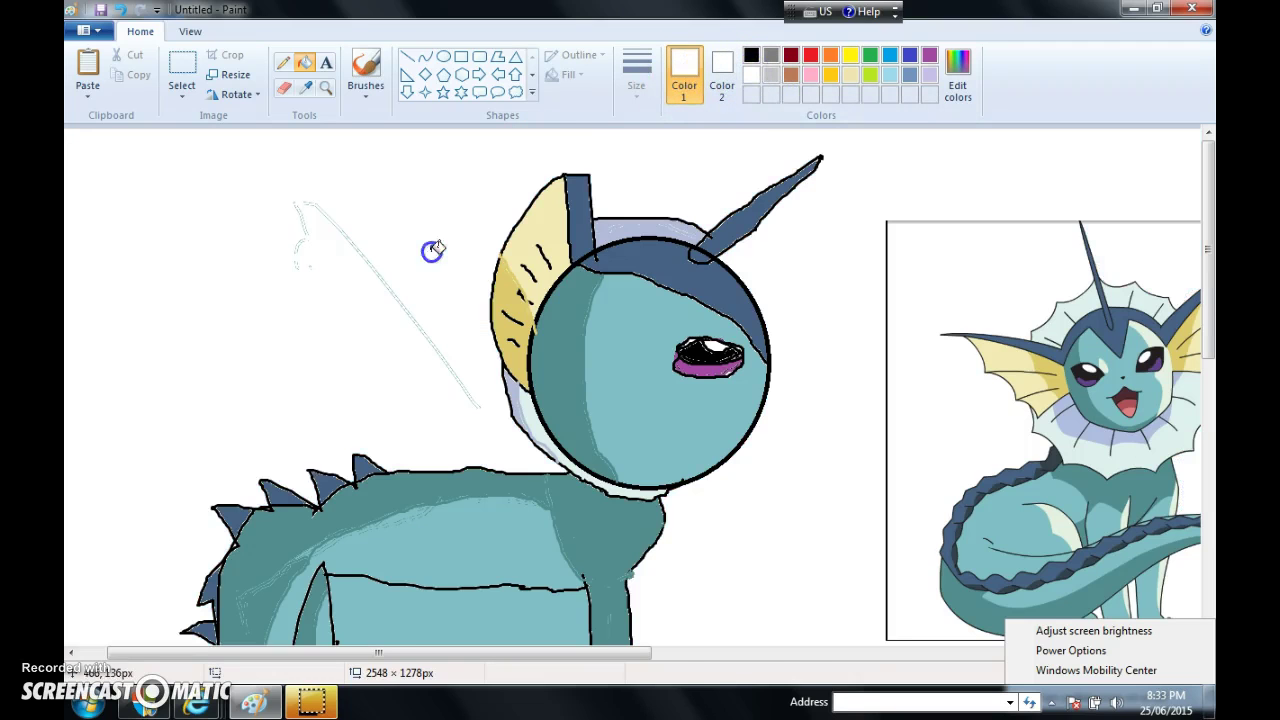
Try filling the area under the belly with white, and refill the belly with light teal sampled from the head
{"action": "left_click", "coordinate": [451, 602]}
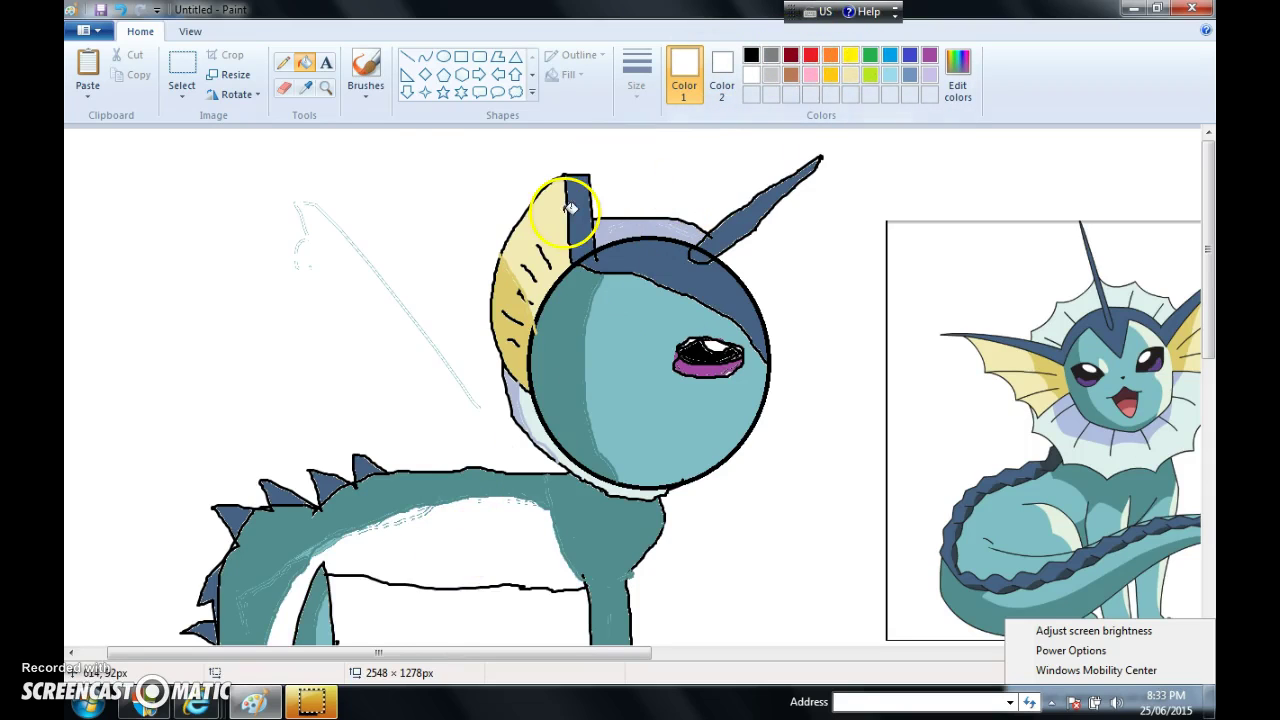
{"action": "left_click", "coordinate": [307, 88]}
{"action": "left_click", "coordinate": [614, 358]}
{"action": "left_click", "coordinate": [430, 543]}
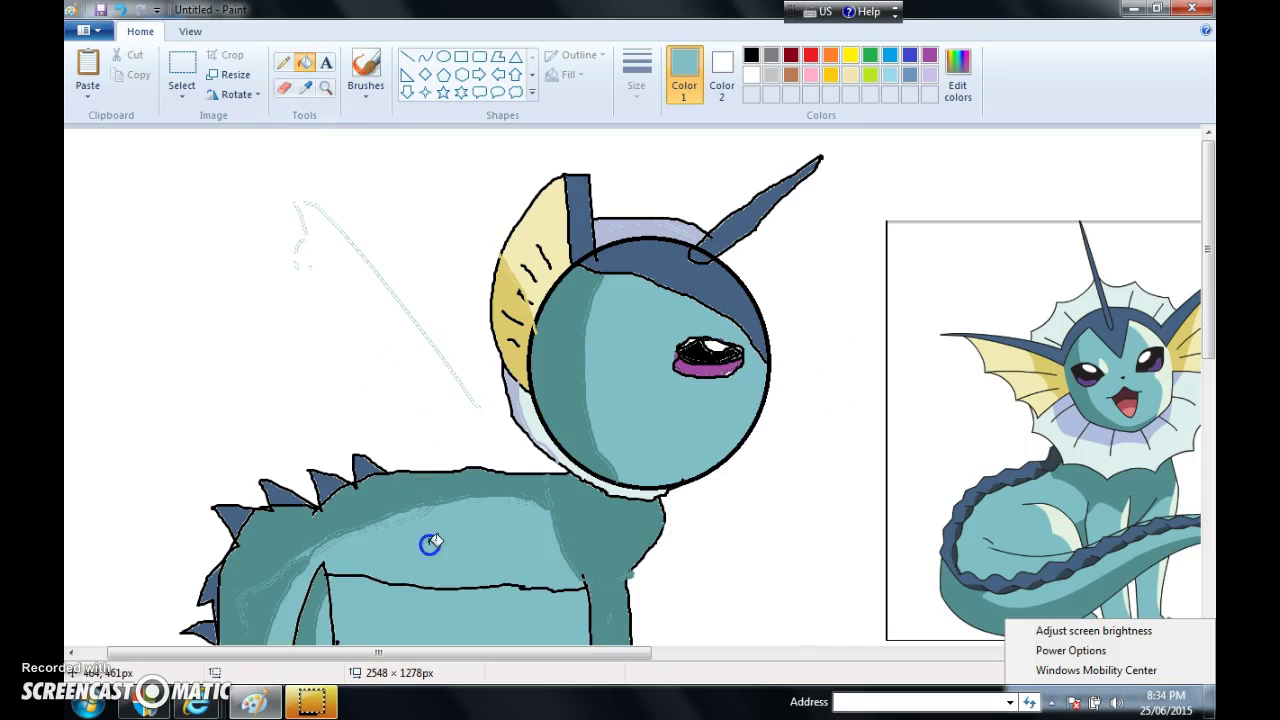
Create a text box about 403 × 220 px in the blank area above the Vaporeon's back
{"action": "left_click_drag", "start_coordinate": [1210, 293], "coordinate": [1209, 396]}
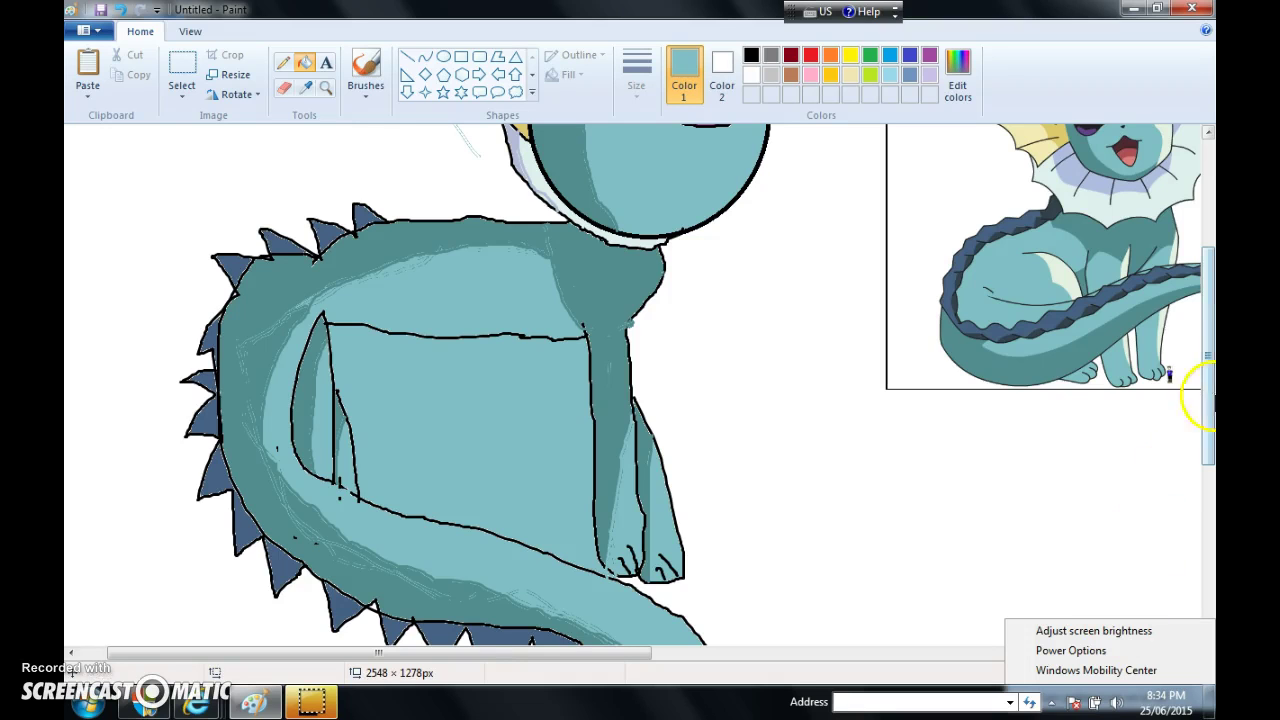
{"action": "left_click_drag", "start_coordinate": [1210, 348], "coordinate": [1210, 235]}
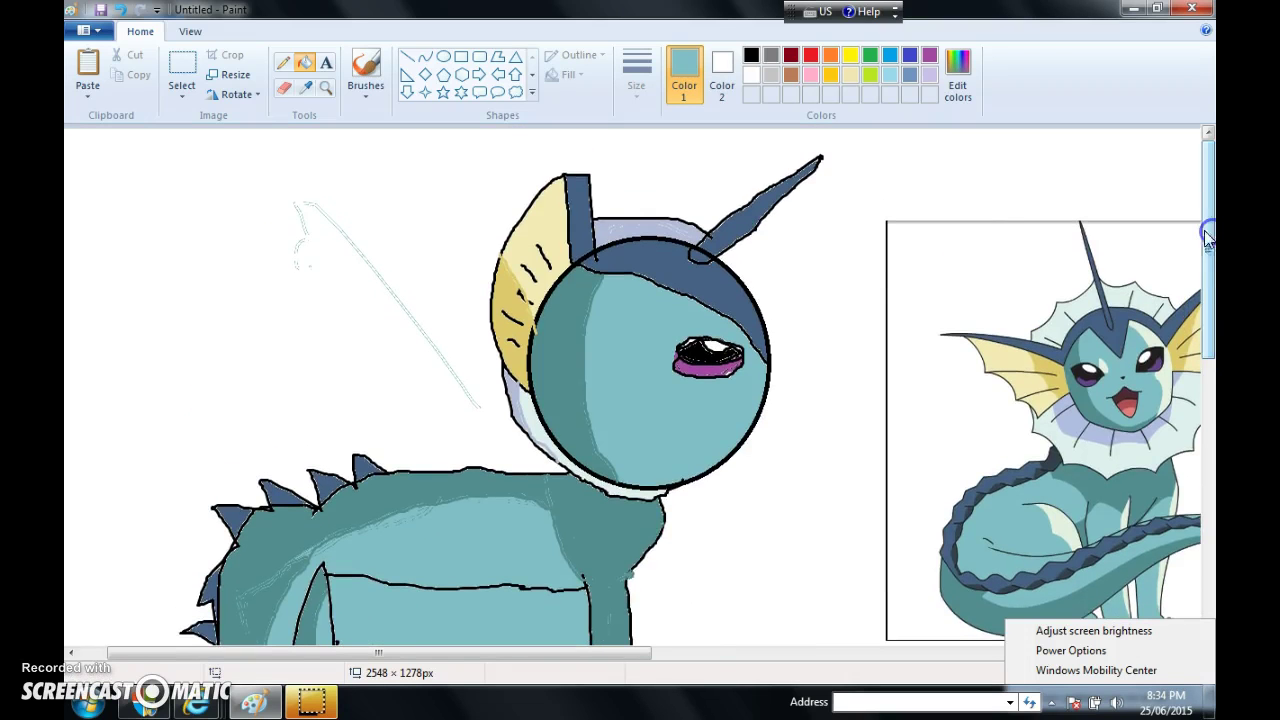
{"action": "left_click", "coordinate": [326, 63]}
{"action": "left_click_drag", "start_coordinate": [94, 177], "coordinate": [460, 378]}
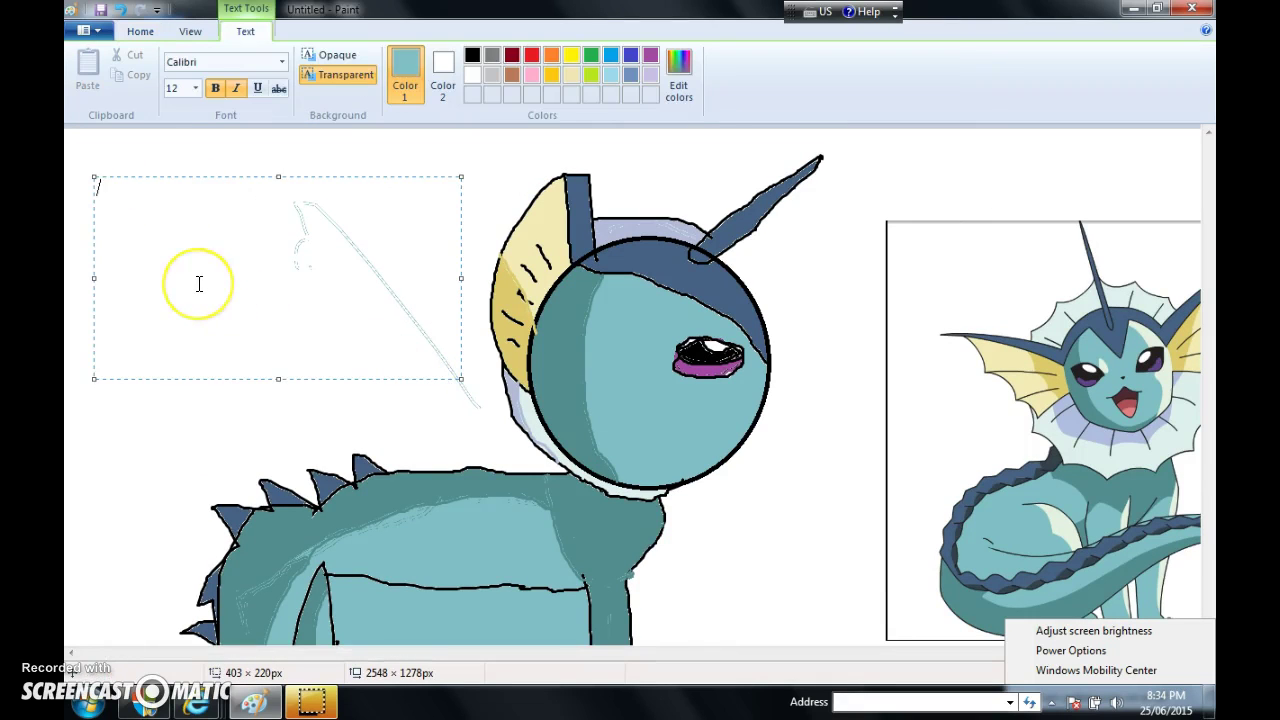